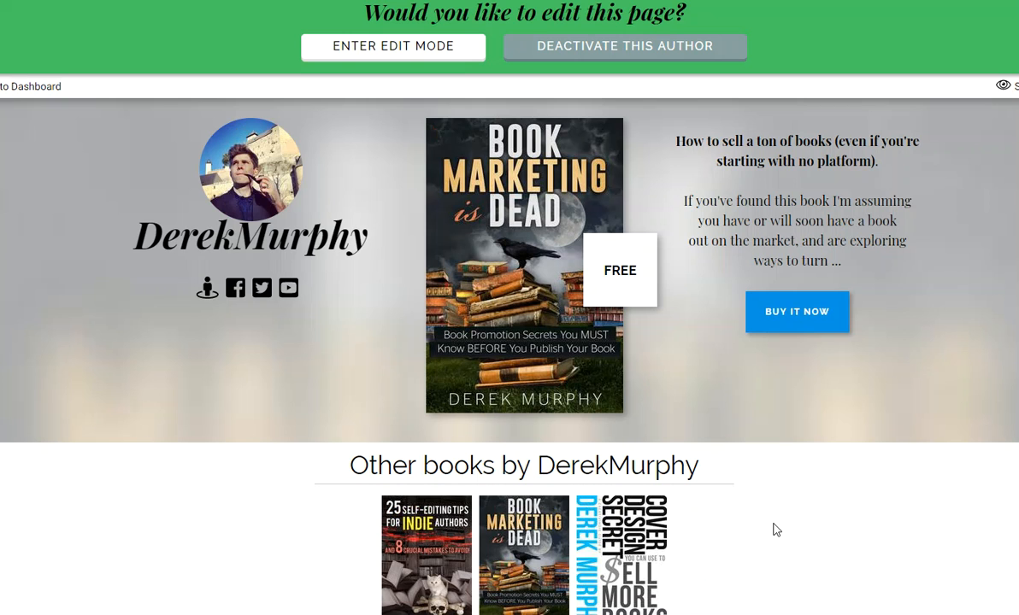
Examine the author page's featured book, other books and About the Author section, including the website address in the bio.
scroll(758, 527, "down", 1)
scroll(758, 528, "down", 3)
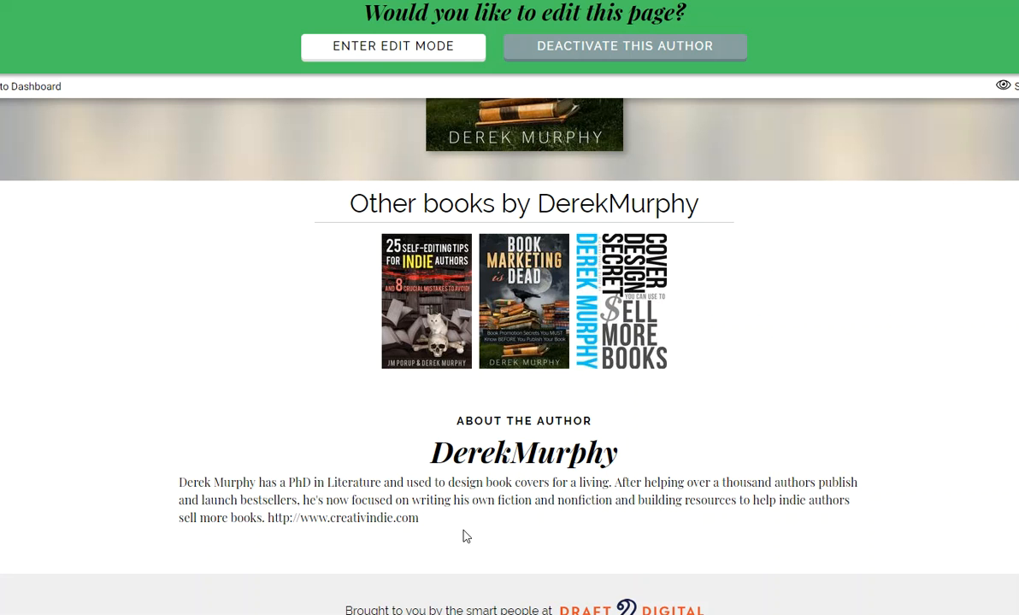
left_click_drag(266, 517, 427, 530)
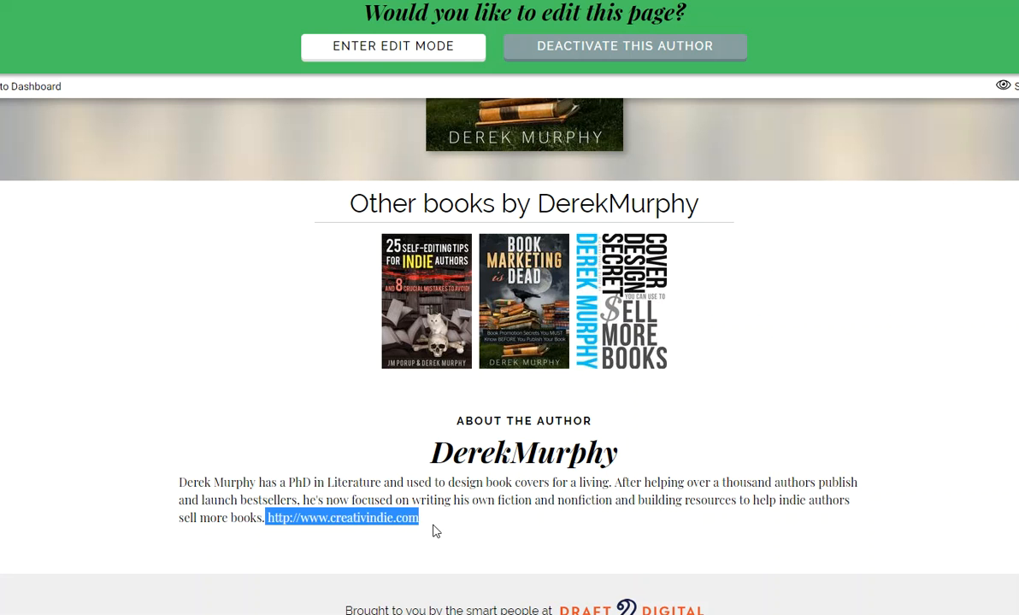
scroll(352, 495, "up", 3)
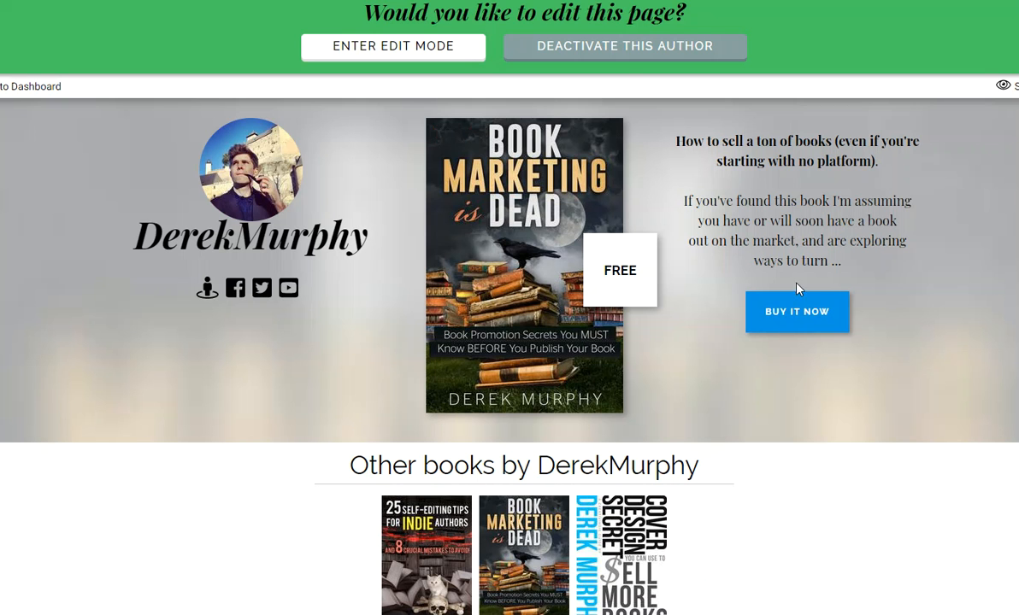
scroll(302, 342, "down", 3)
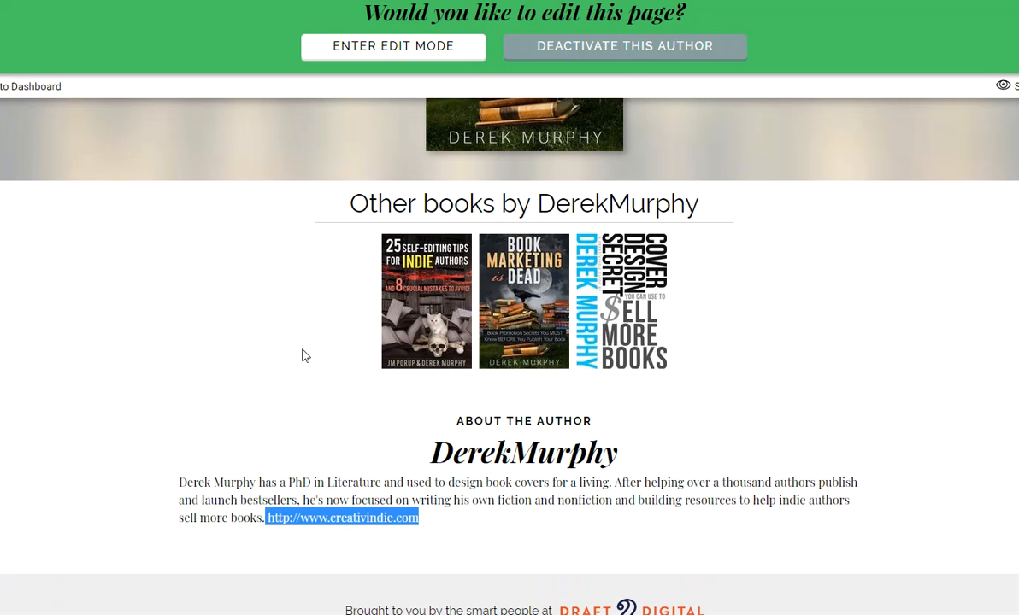
left_click(490, 504)
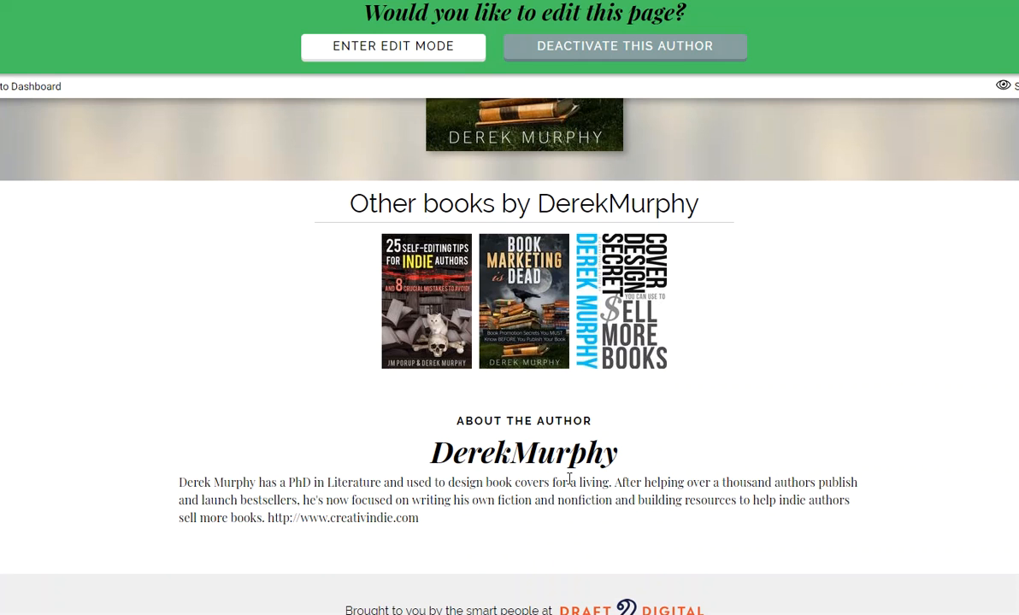
scroll(571, 466, "up", 3)
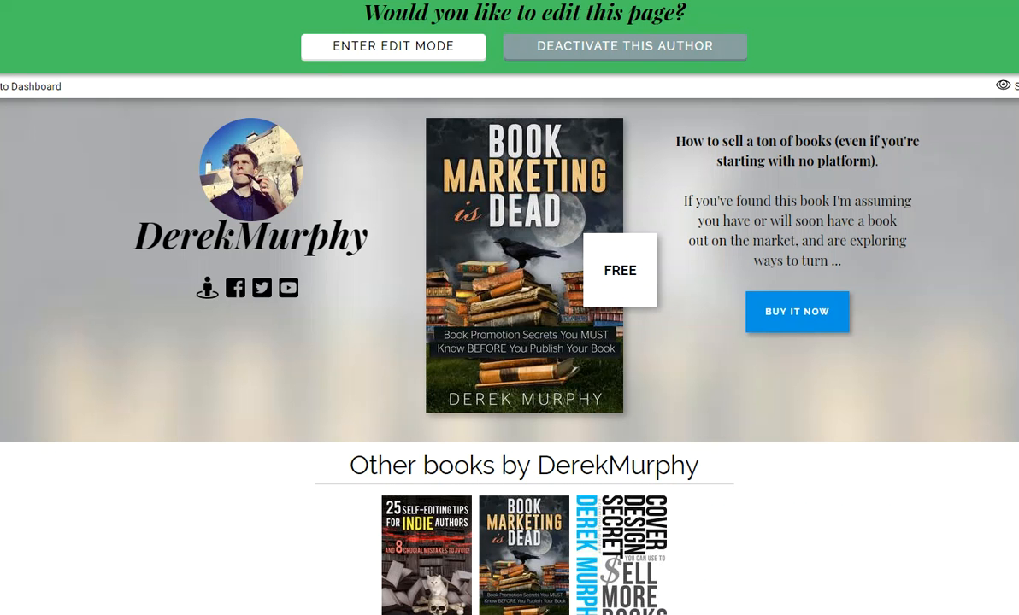
Enter the author page's edit mode and save the Book Feature settings with Book Marketing is Dead as headline book and the Free promo tag.
left_click(393, 47)
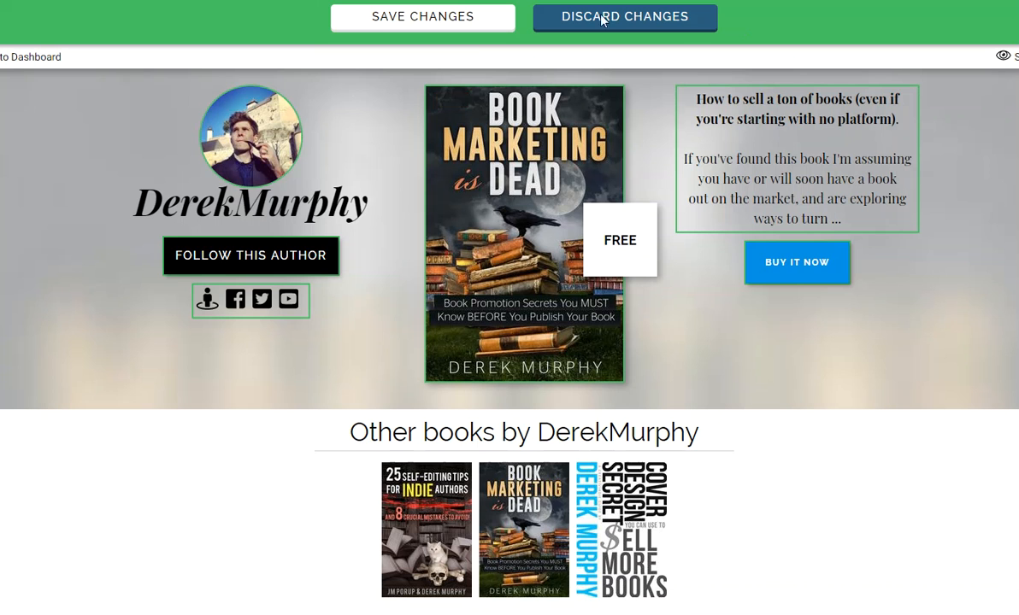
left_click(610, 249)
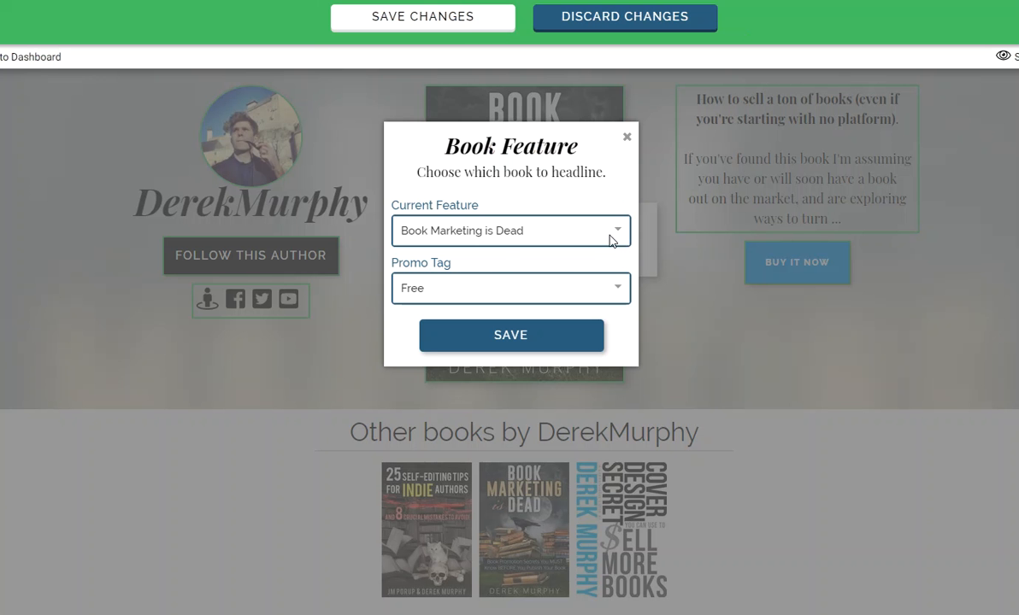
left_click(612, 237)
left_click(610, 238)
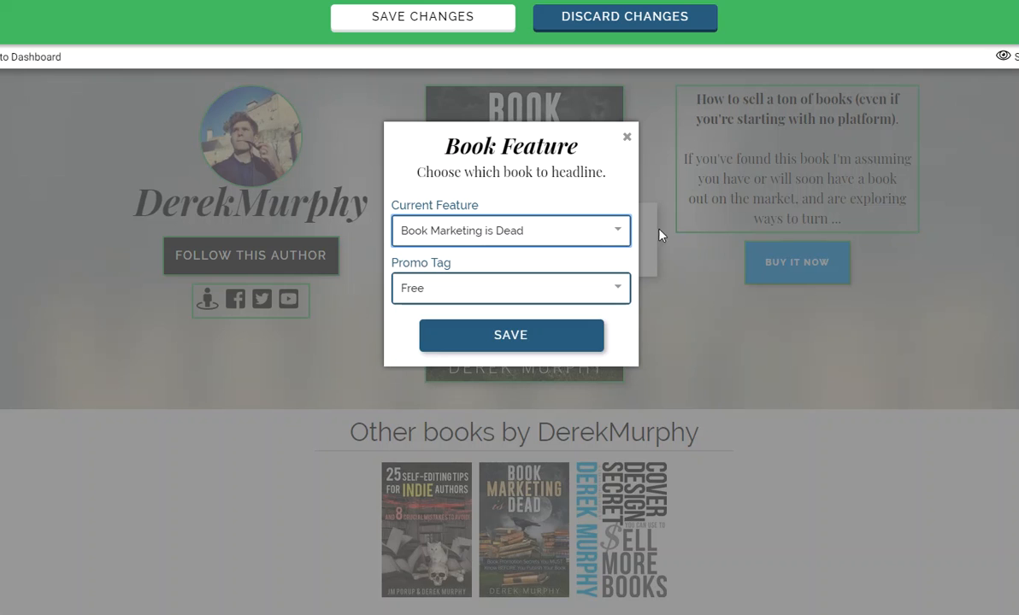
left_click(600, 288)
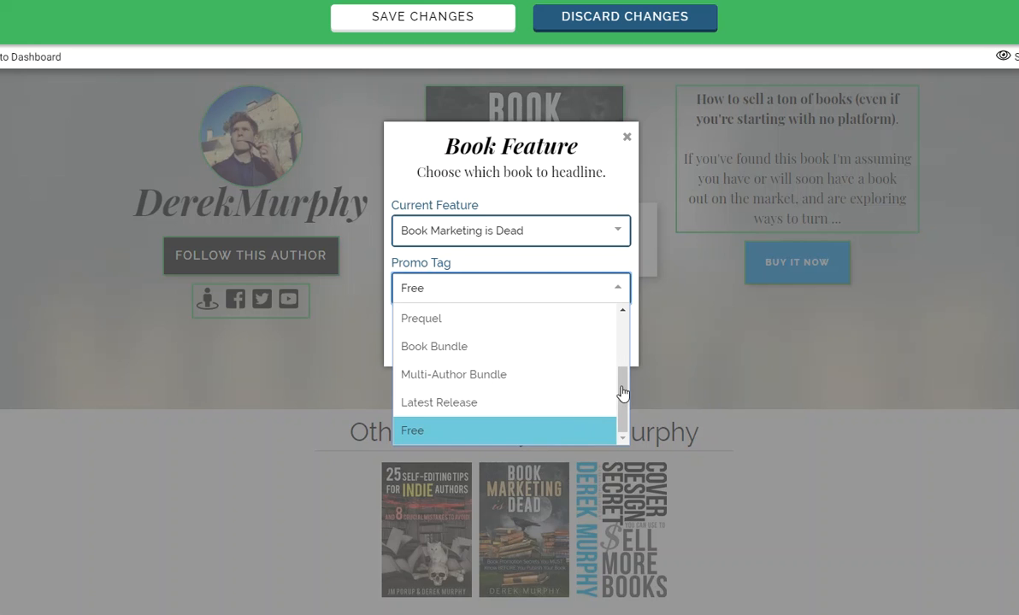
left_click(553, 96)
scroll(485, 45, "down", 3)
scroll(464, 96, "up", 3)
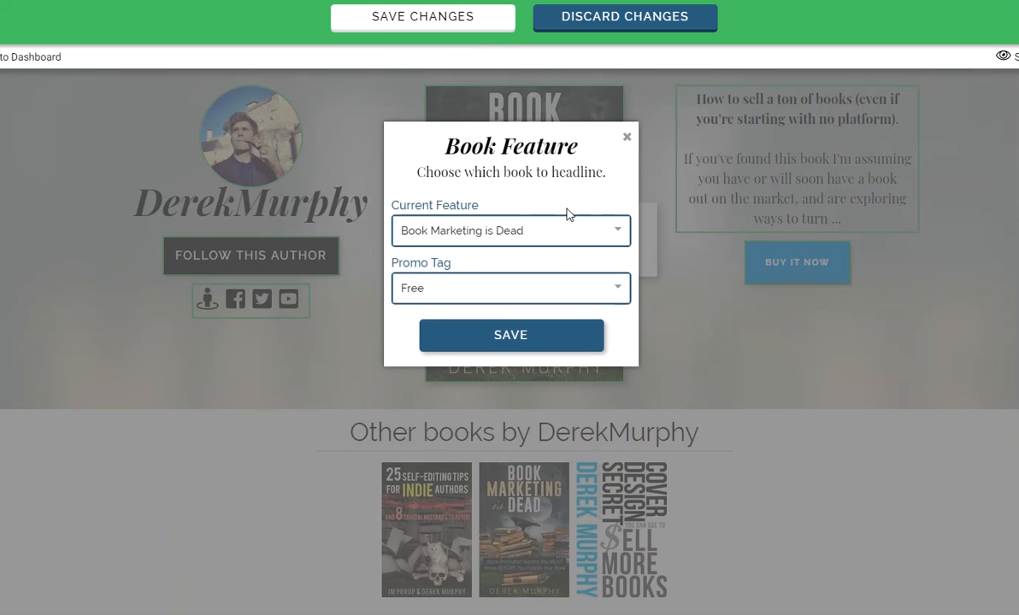
left_click(495, 337)
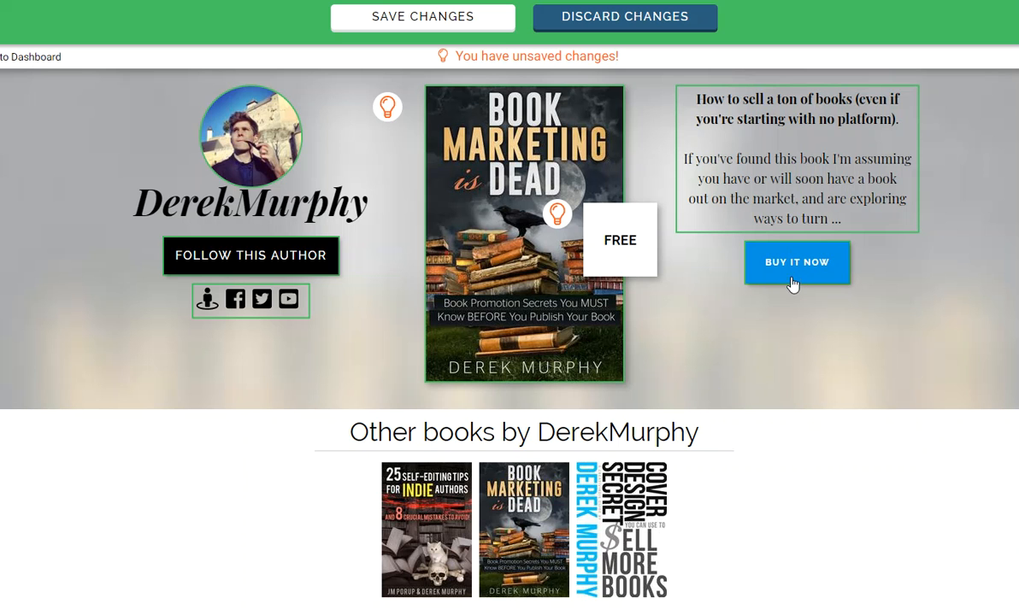
Inspect the editable blurb beside the featured book, including its bold opening sentence and the text formatting options.
left_click(766, 174)
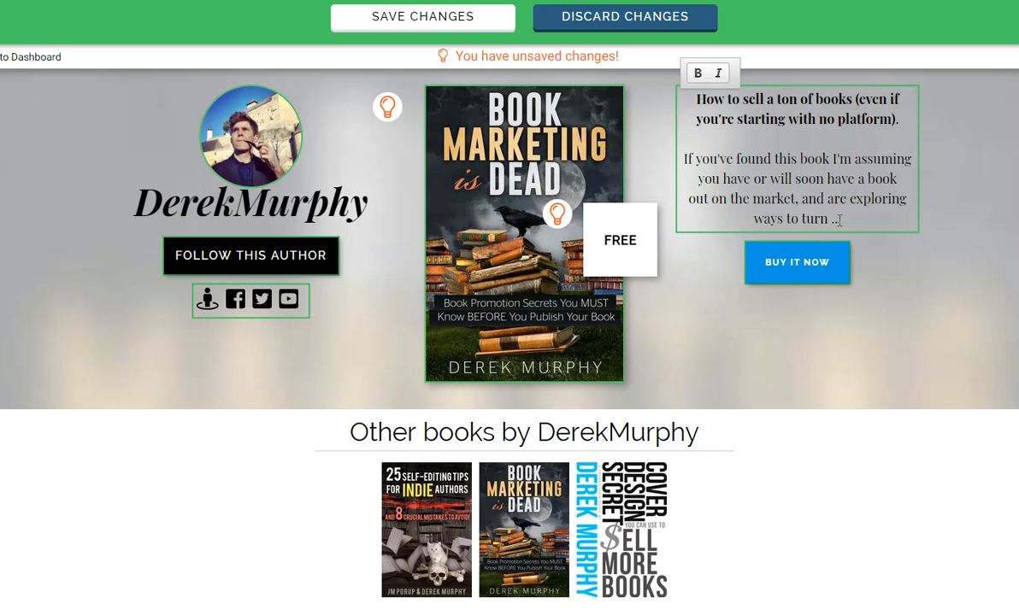
left_click_drag(838, 220, 691, 143)
left_click(710, 133)
left_click_drag(899, 120, 664, 101)
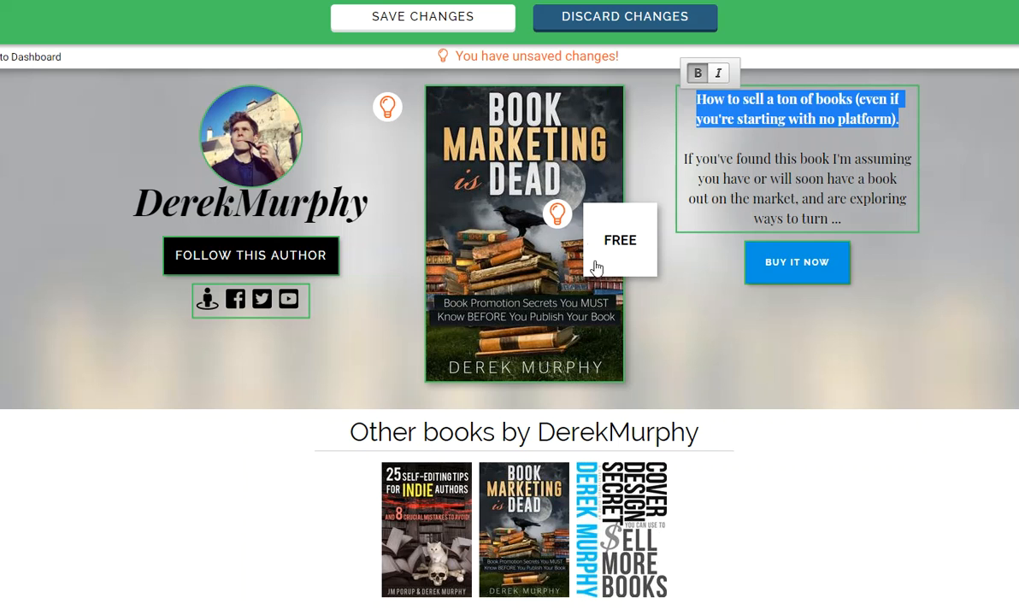
left_click(749, 179)
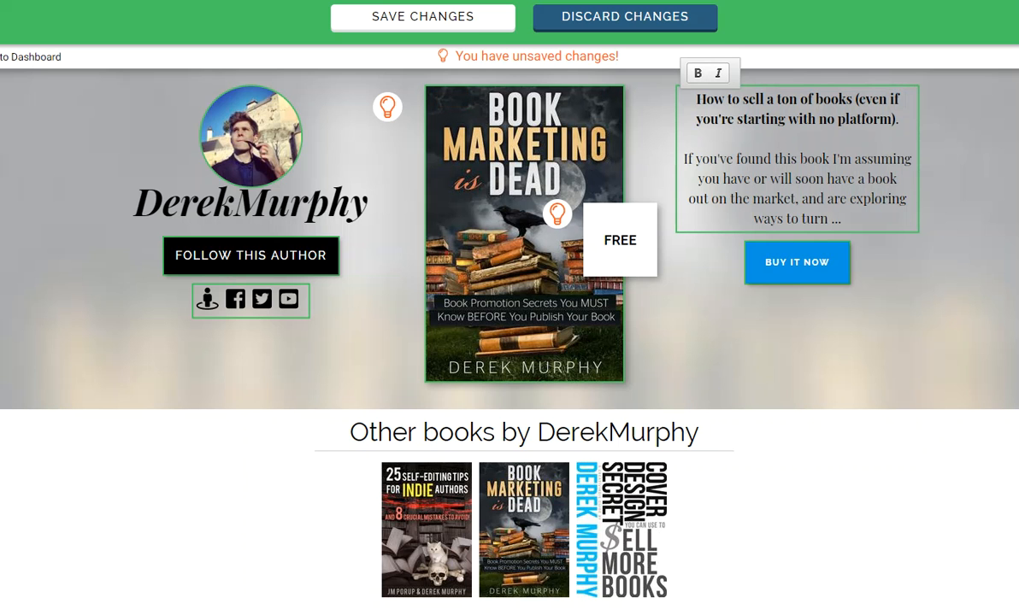
left_click(297, 172)
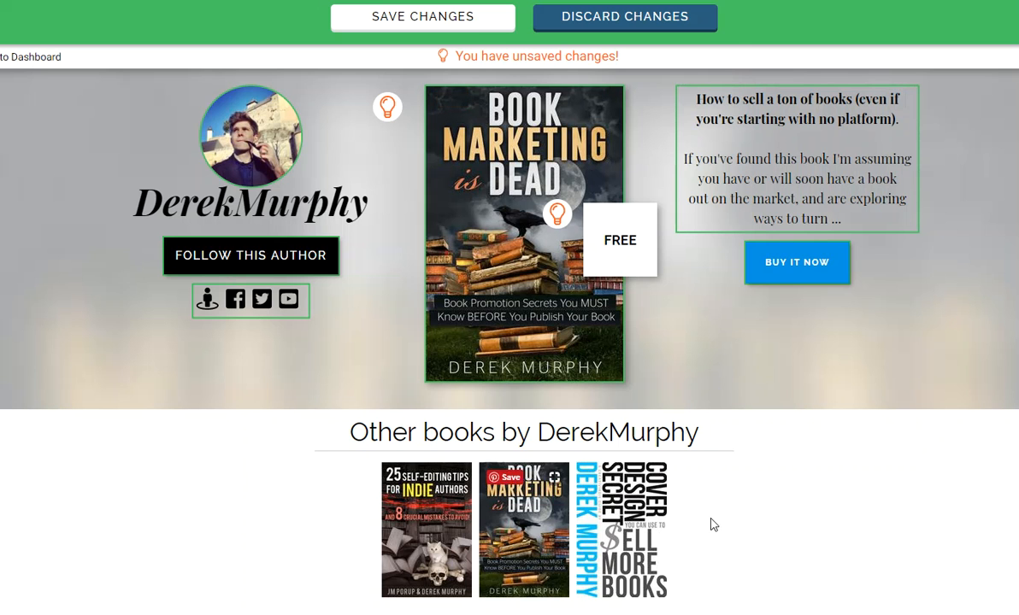
Open the Cover Design Secrets that Sell More Books page from the other books and review its description and author section.
scroll(581, 440, "down", 2)
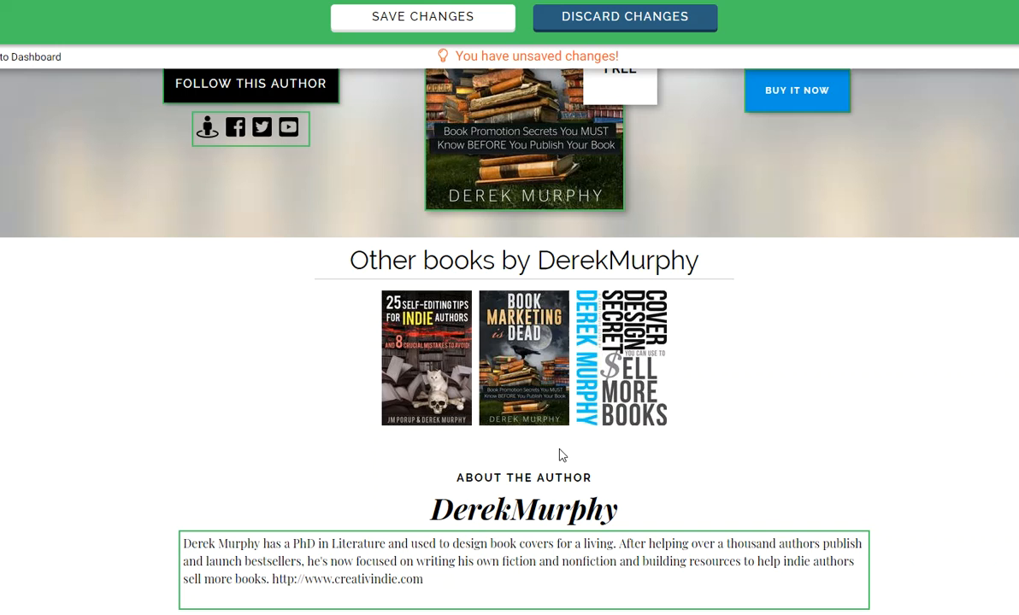
left_click(577, 317)
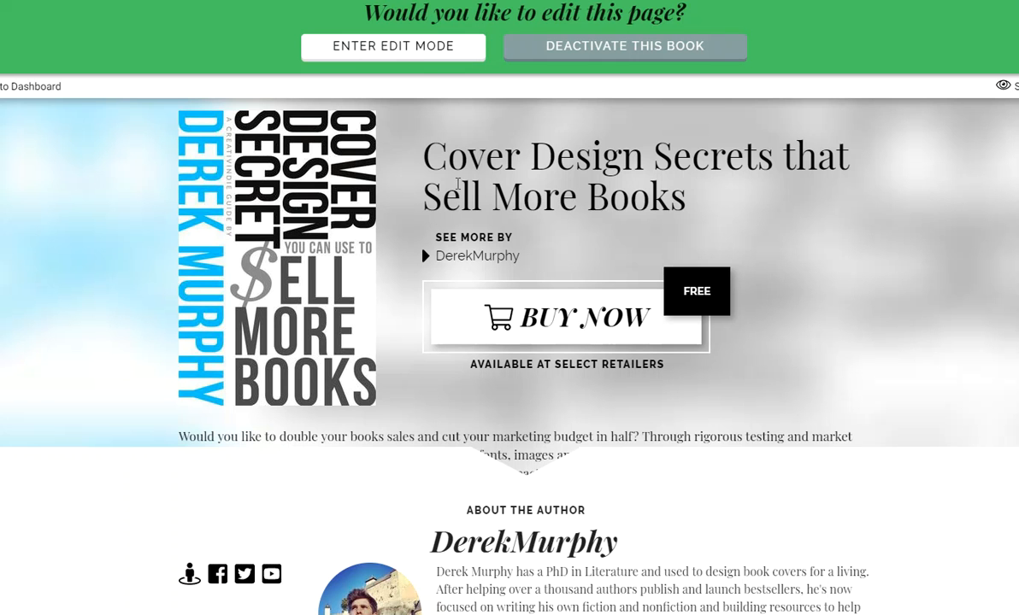
scroll(609, 198, "down", 3)
scroll(654, 316, "up", 3)
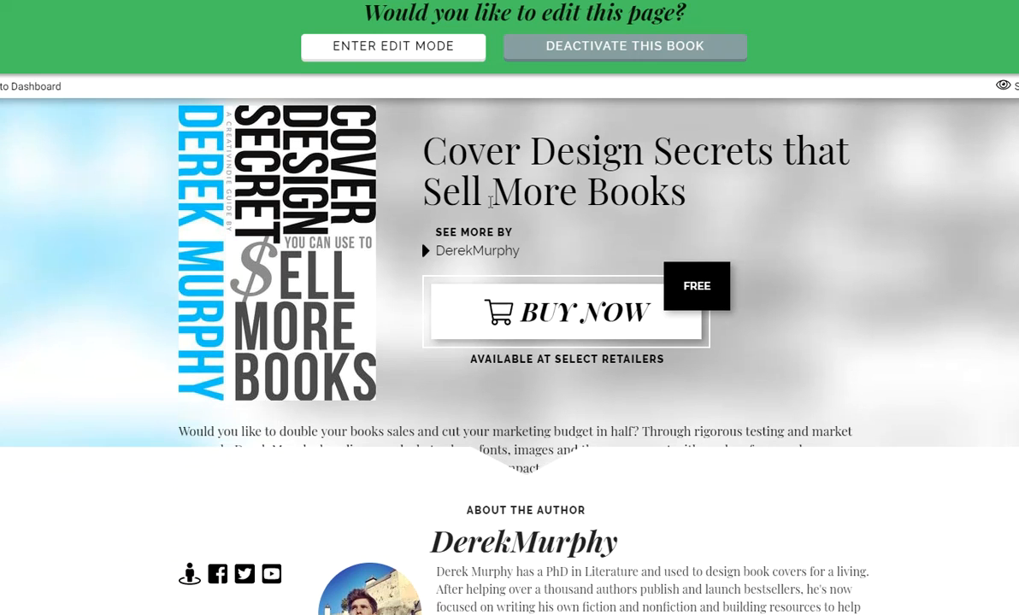
scroll(504, 180, "down", 5)
scroll(495, 255, "up", 5)
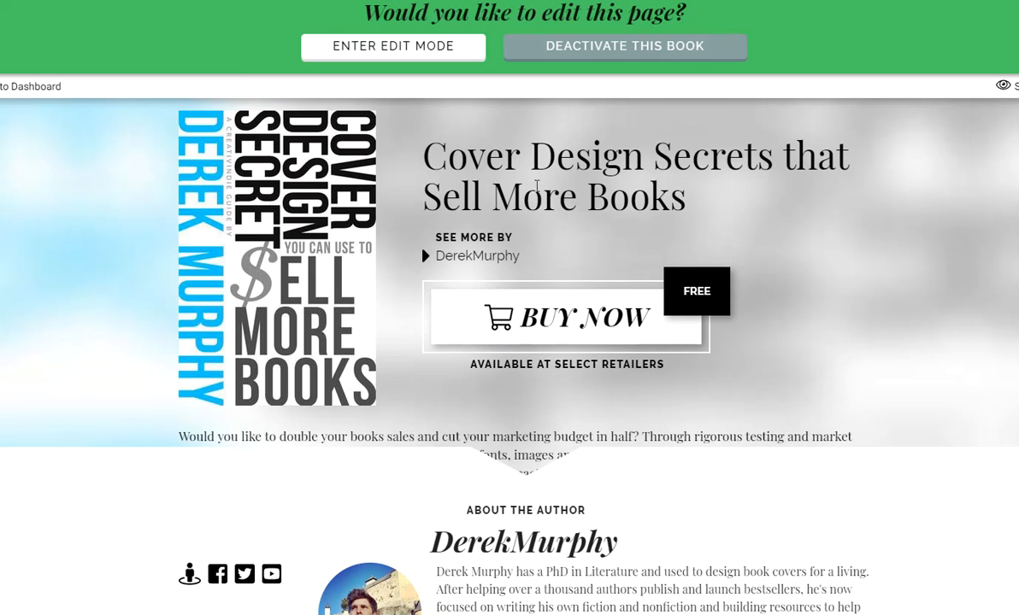
scroll(547, 239, "down", 5)
scroll(507, 253, "up", 2)
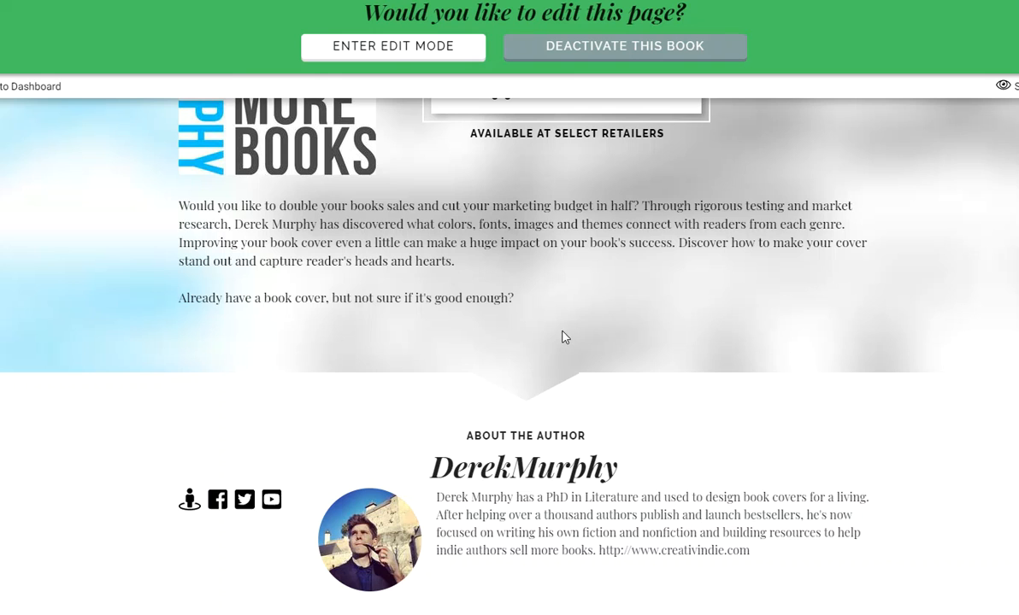
scroll(513, 393, "up", 3)
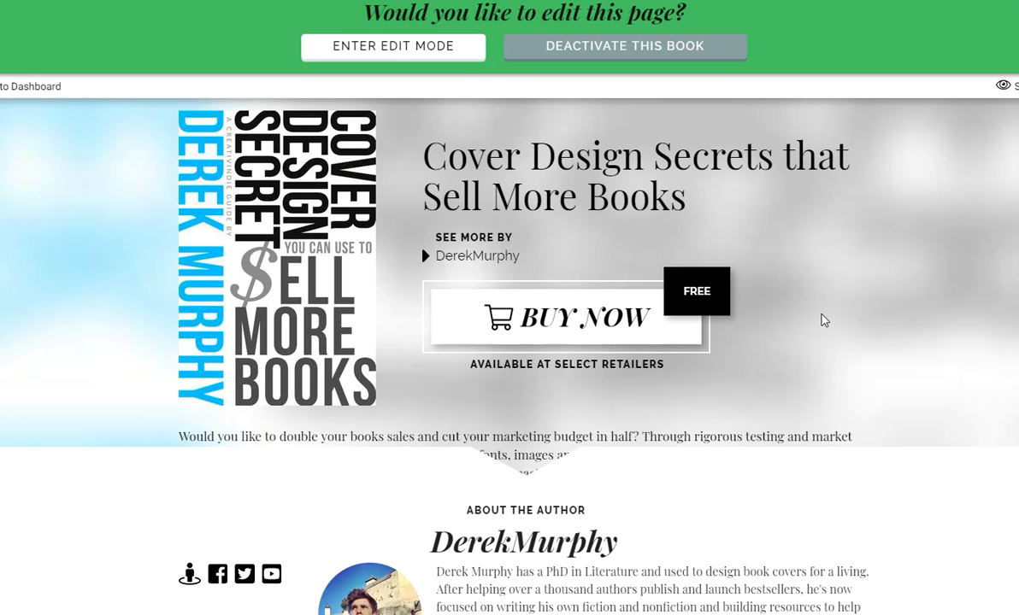
scroll(503, 403, "down", 5)
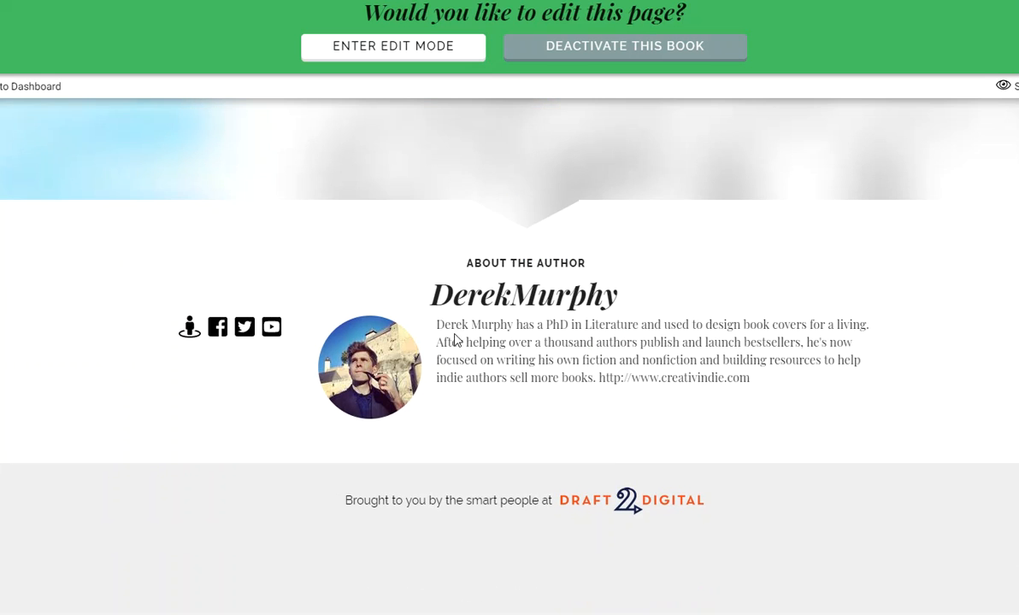
scroll(444, 346, "up", 5)
scroll(513, 290, "down", 2)
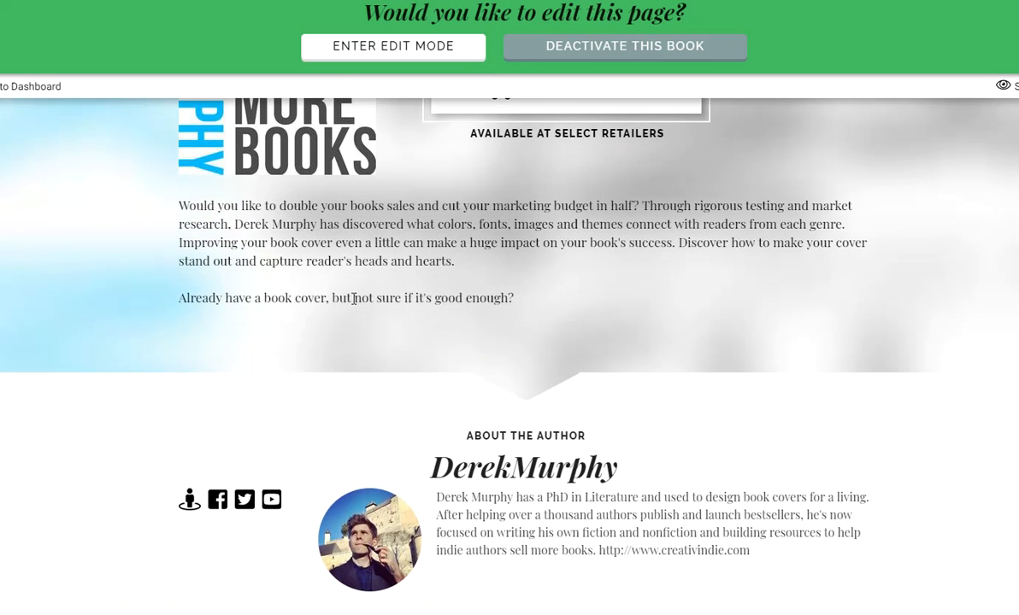
scroll(353, 297, "up", 2)
scroll(353, 298, "up", 1)
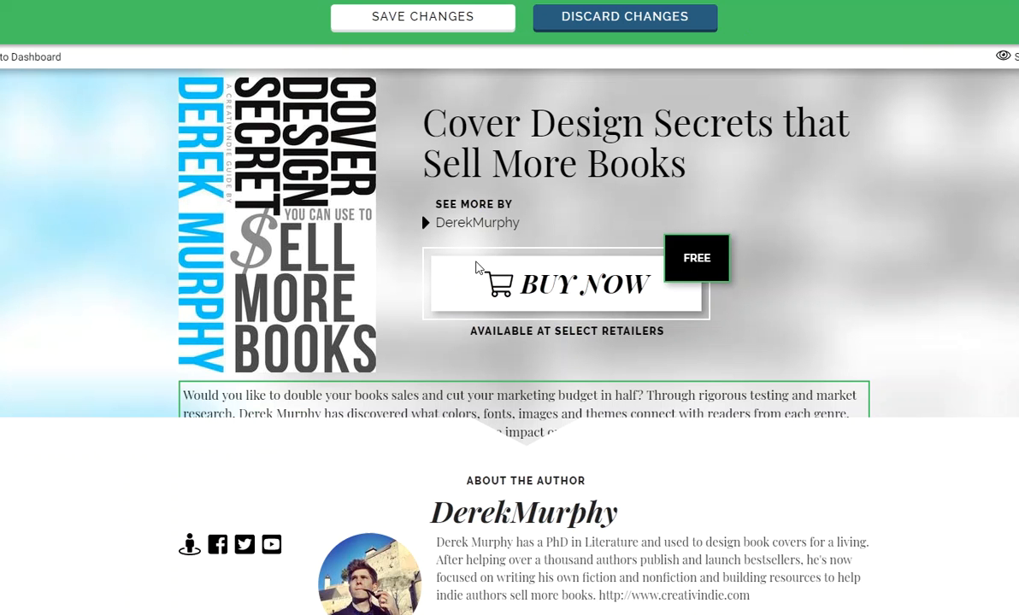
scroll(509, 273, "down", 3)
scroll(479, 408, "down", 2)
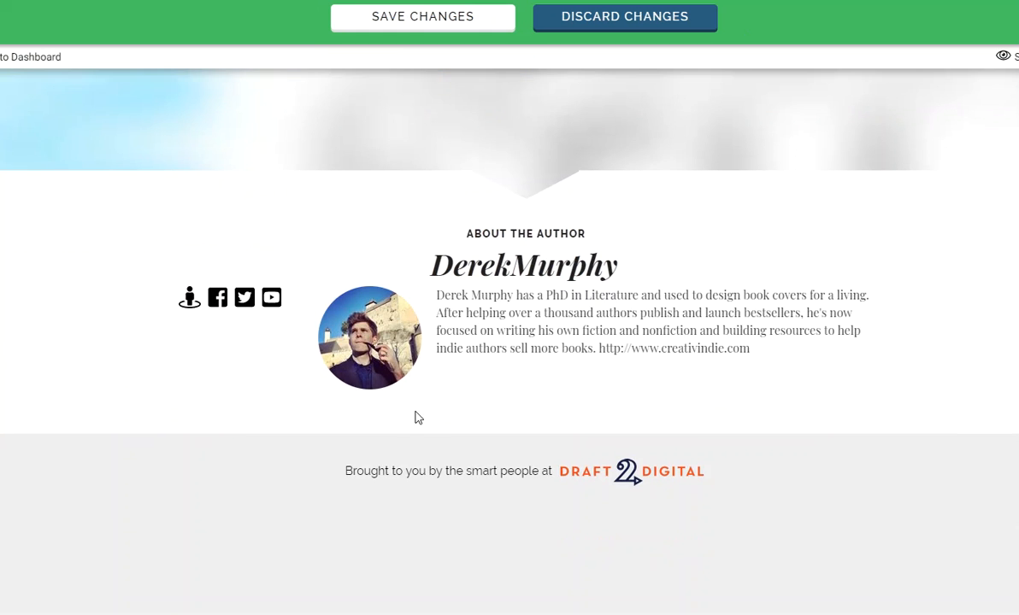
scroll(398, 418, "up", 5)
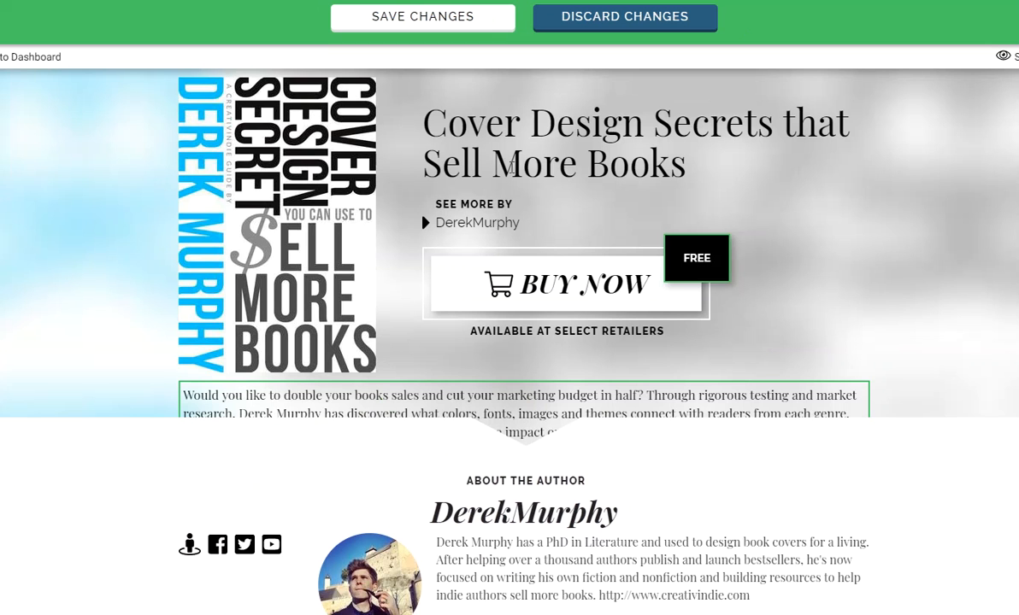
scroll(519, 223, "down", 3)
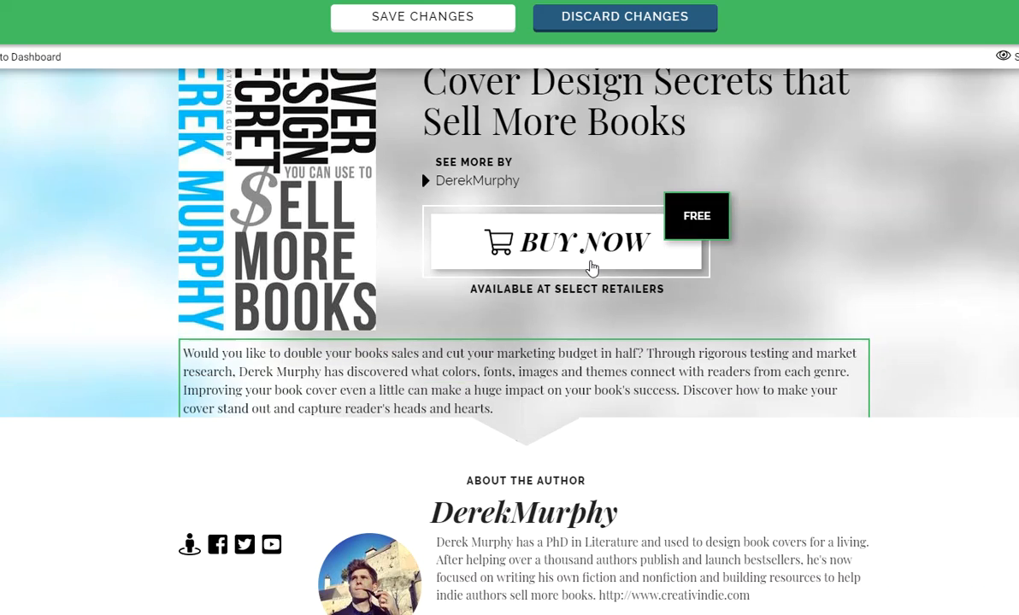
left_click_drag(519, 257, 381, 257)
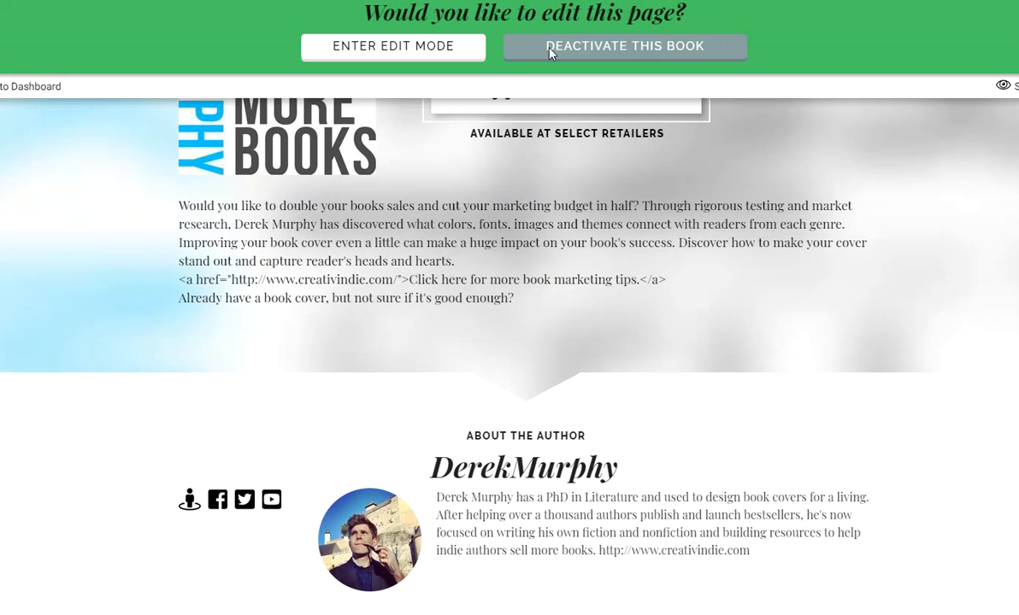
Check how the HTML link line displays in the saved book description and look over the rest of the book page.
left_click_drag(175, 280, 683, 286)
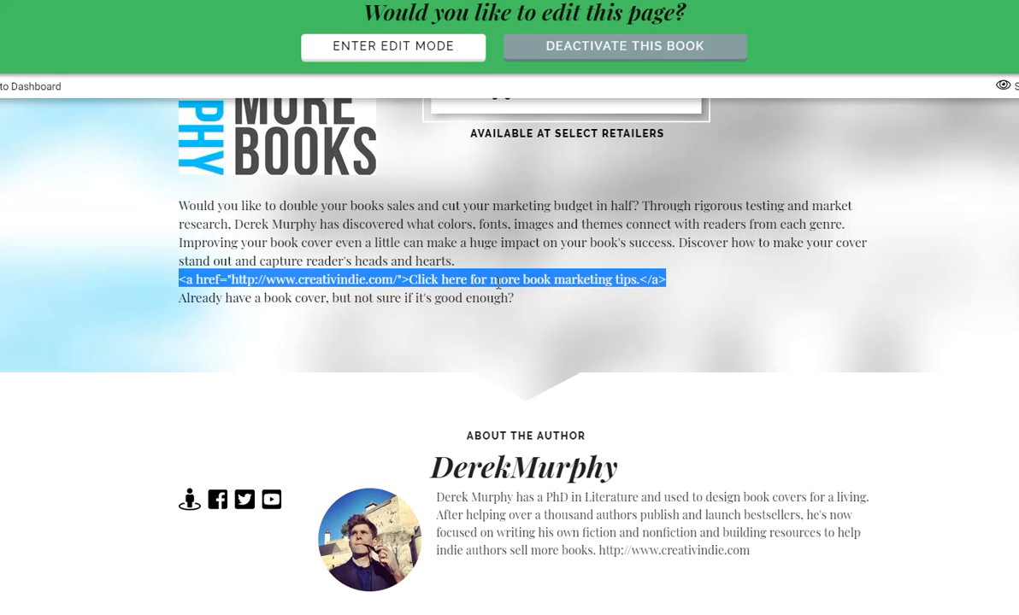
left_click(448, 214)
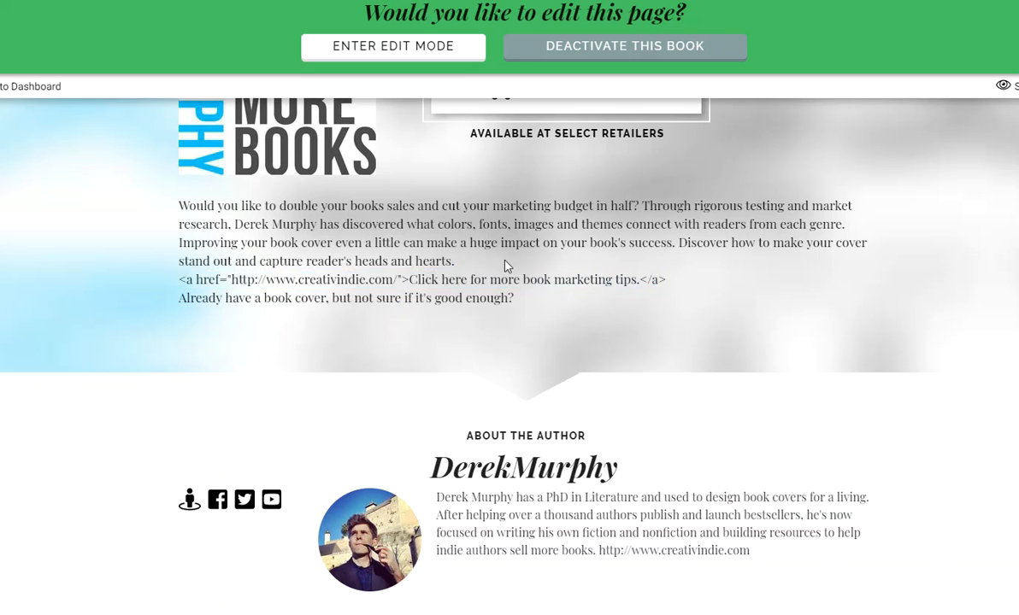
scroll(451, 254, "down", 3)
scroll(453, 254, "up", 2)
scroll(403, 323, "up", 3)
scroll(403, 323, "down", 3)
scroll(380, 270, "up", 3)
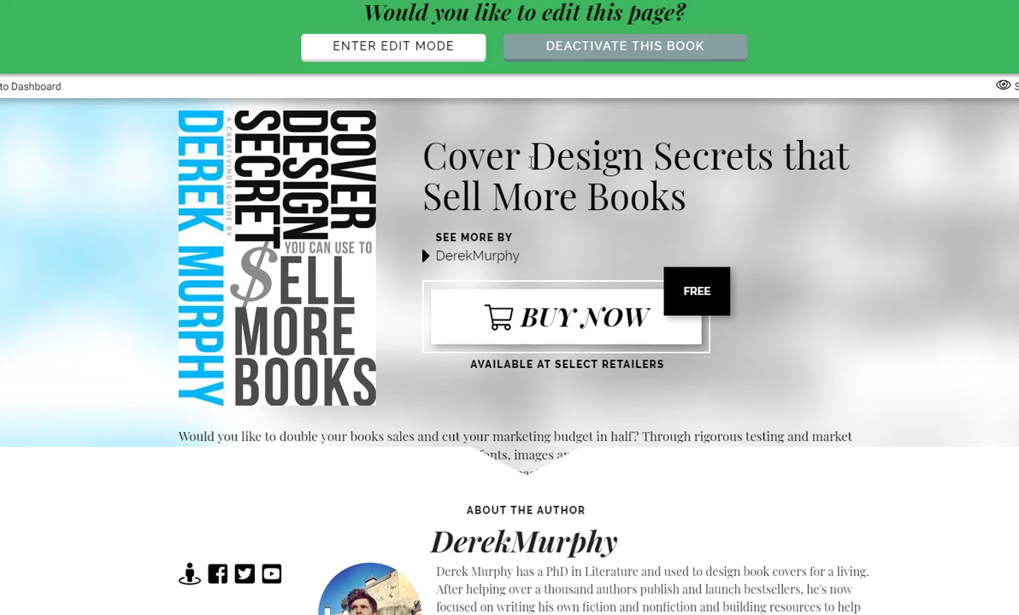
scroll(393, 266, "down", 3)
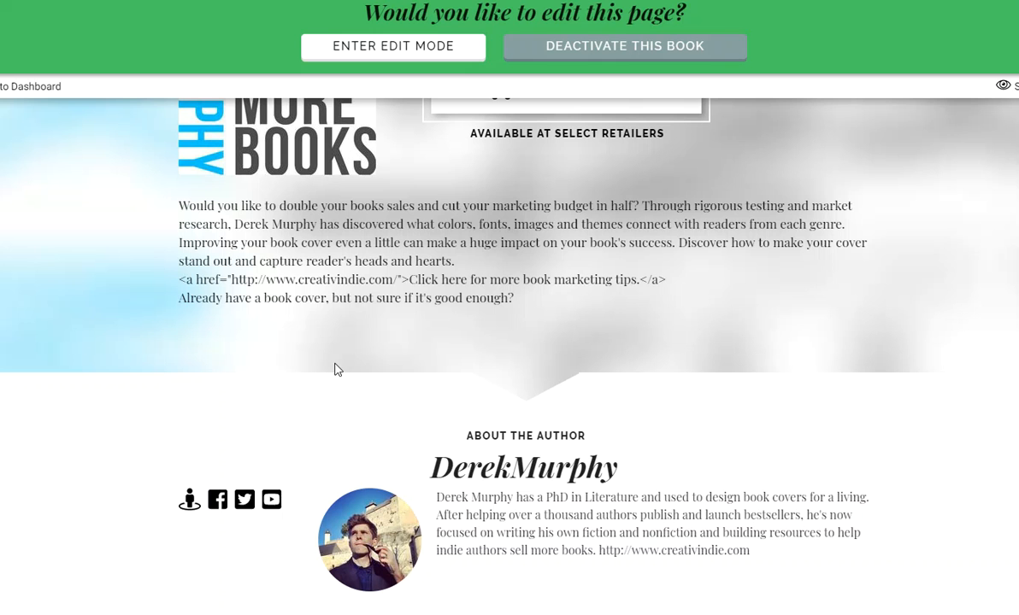
scroll(468, 344, "down", 2)
scroll(463, 352, "up", 2)
scroll(359, 352, "down", 2)
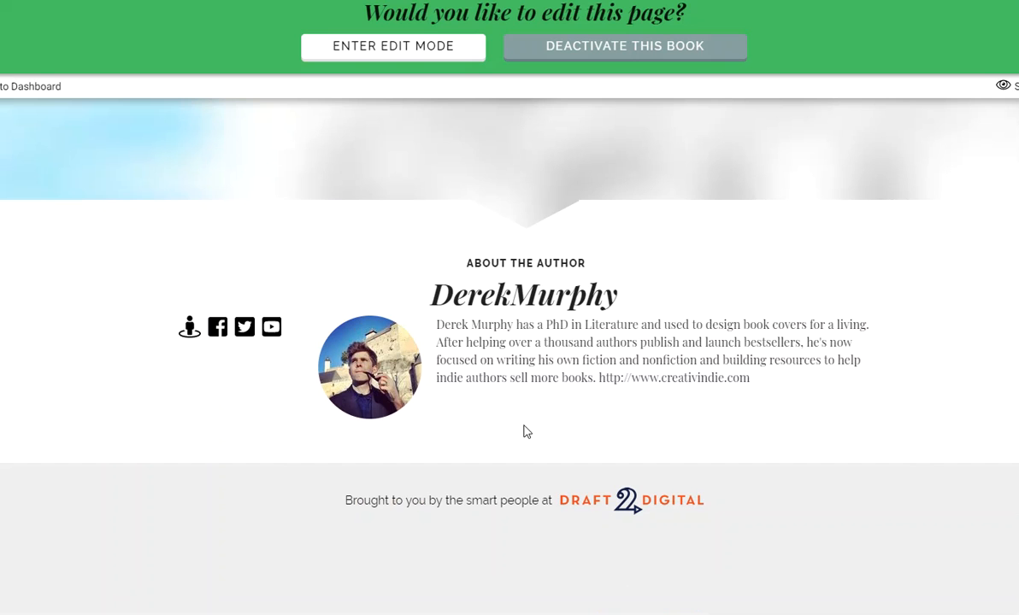
scroll(621, 367, "down", 1)
scroll(453, 495, "up", 4)
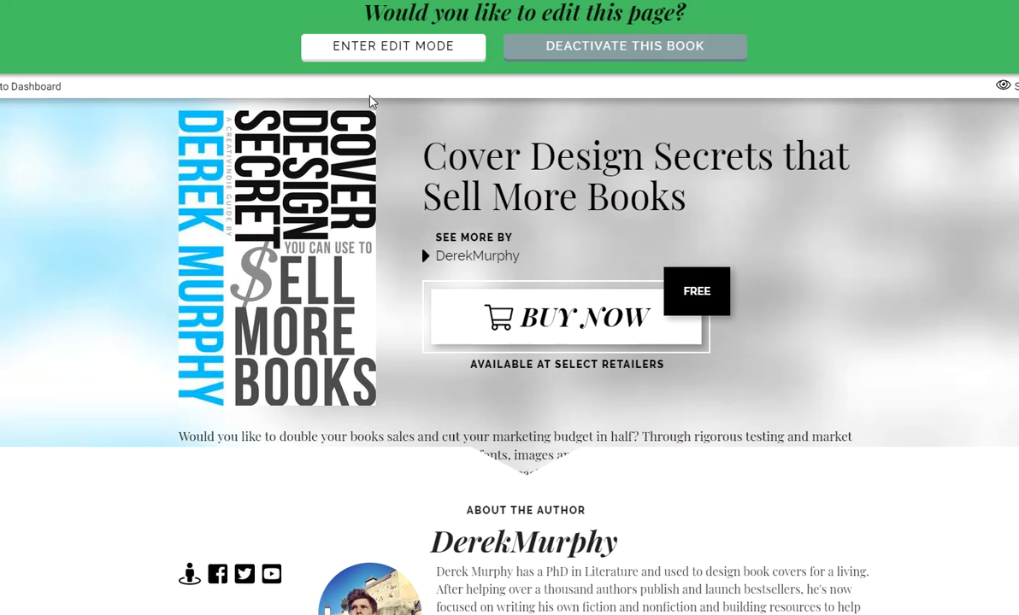
Review the saved description, including its raw HTML link line, alongside the author section of the book page.
scroll(474, 417, "down", 2)
scroll(482, 421, "up", 1)
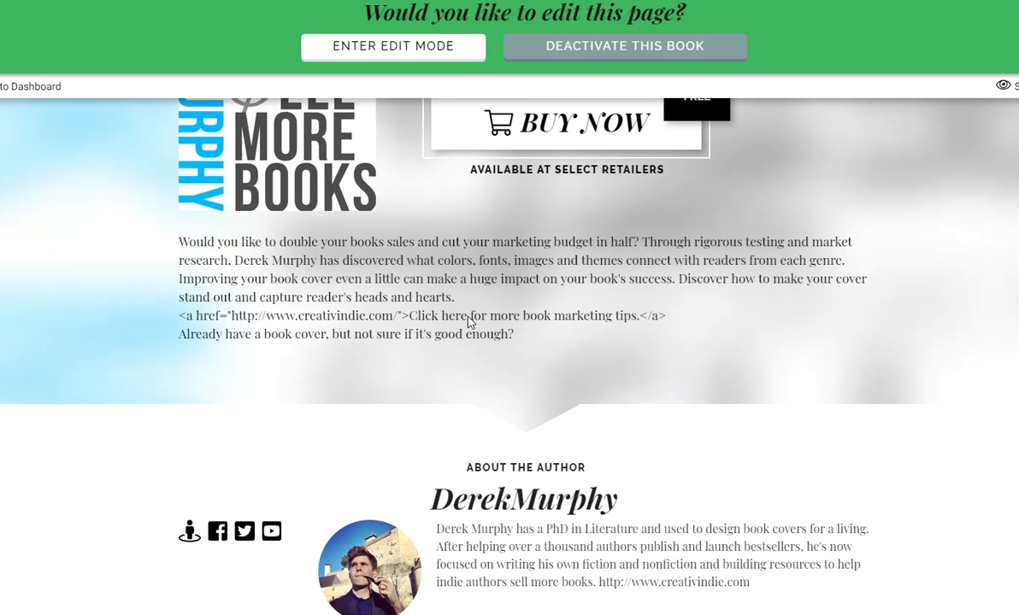
scroll(471, 320, "up", 2)
scroll(471, 322, "down", 2)
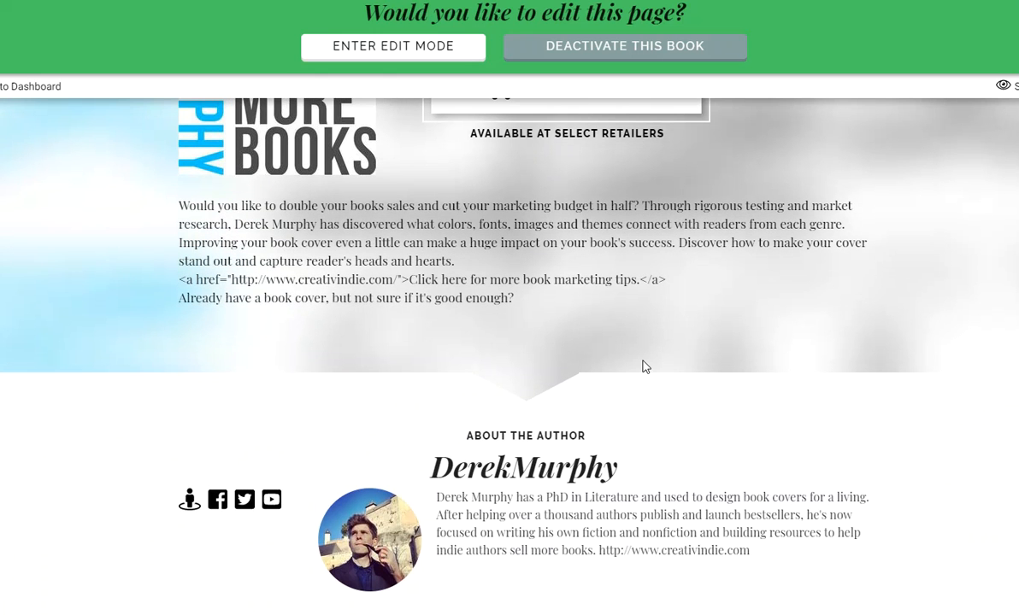
scroll(646, 365, "up", 2)
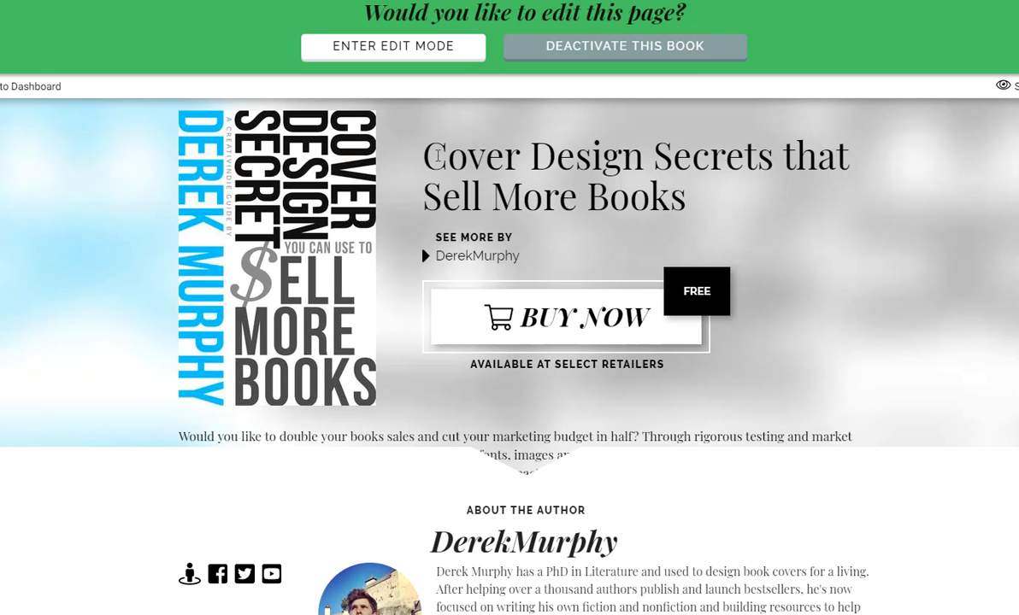
Highlight the title Cover Design Secrets that Sell More Books and examine how it is presented beside the cover.
triple_click(524, 171)
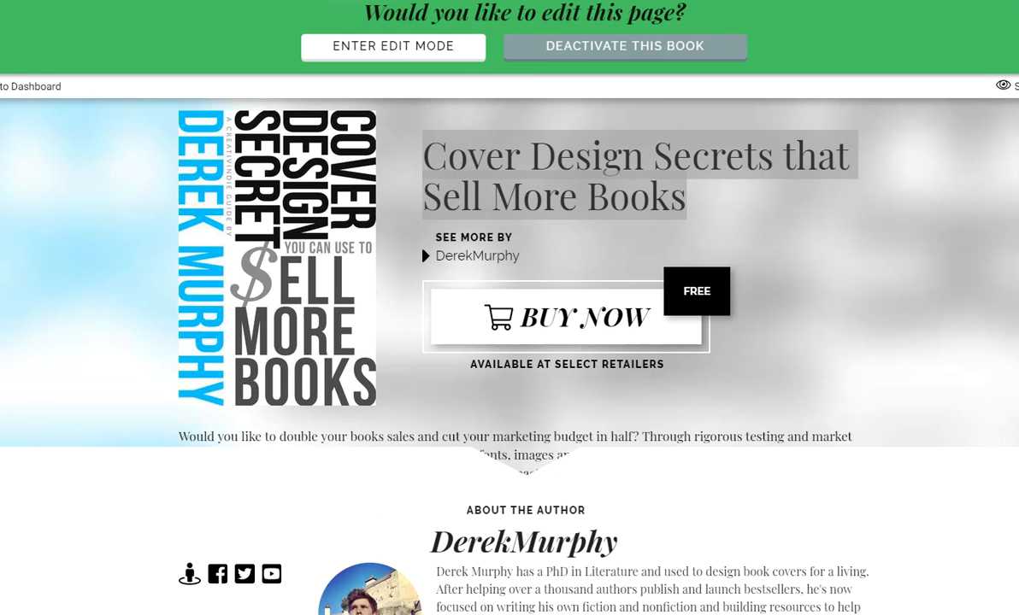
left_click(576, 216)
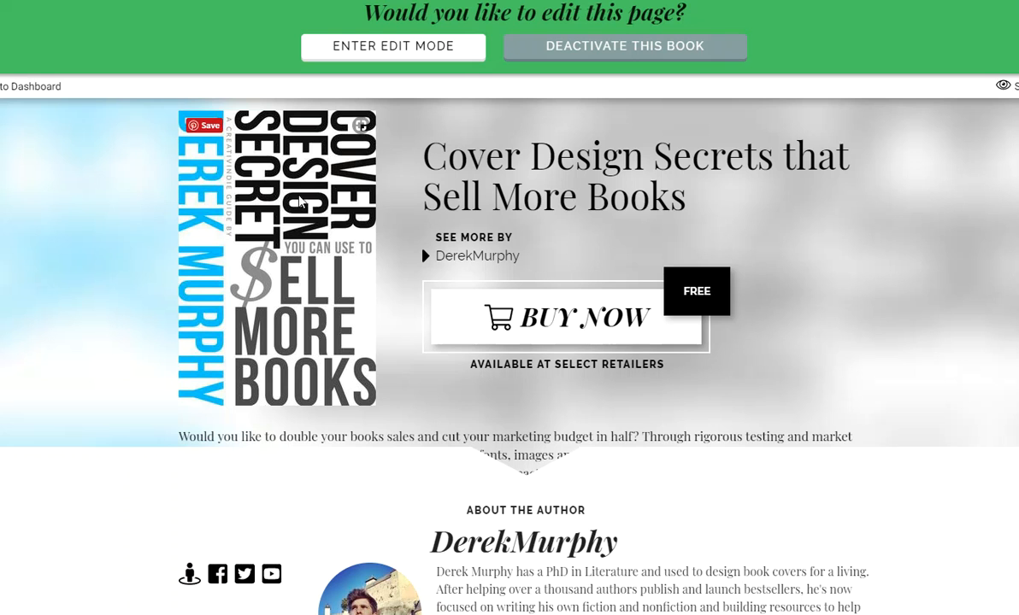
triple_click(504, 159)
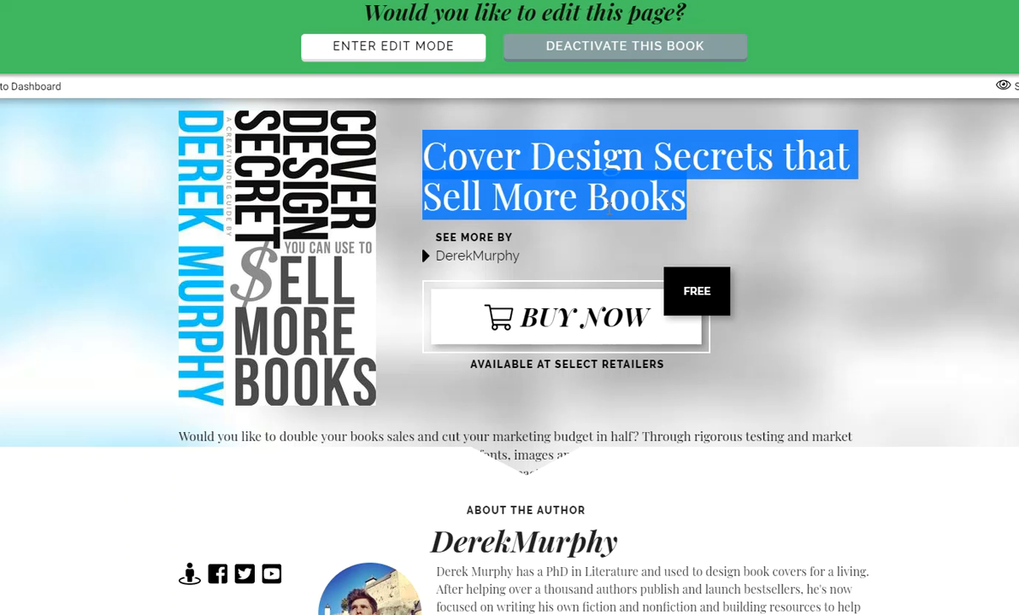
left_click(598, 200)
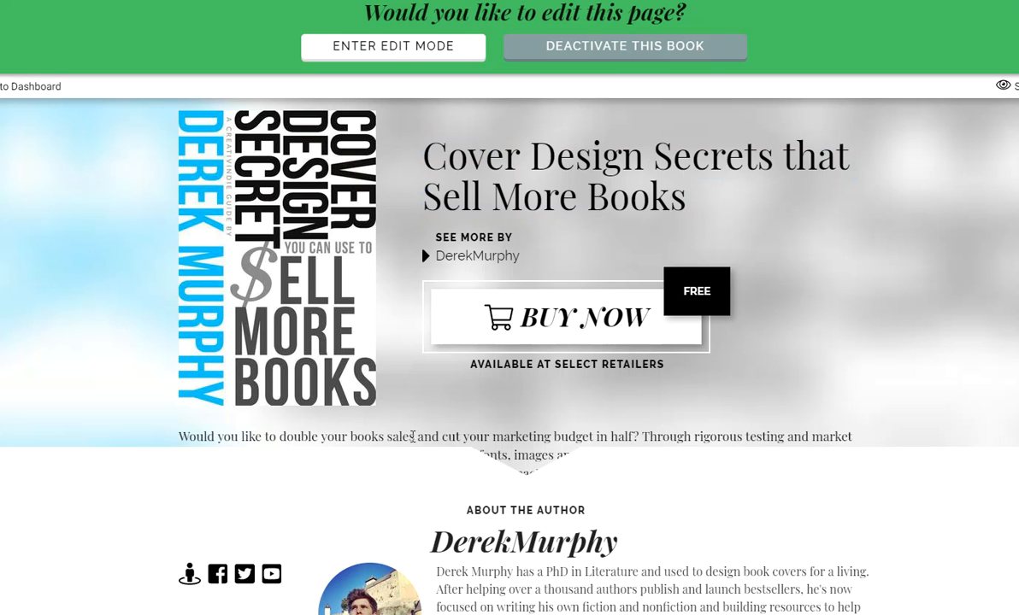
left_click_drag(689, 202, 424, 167)
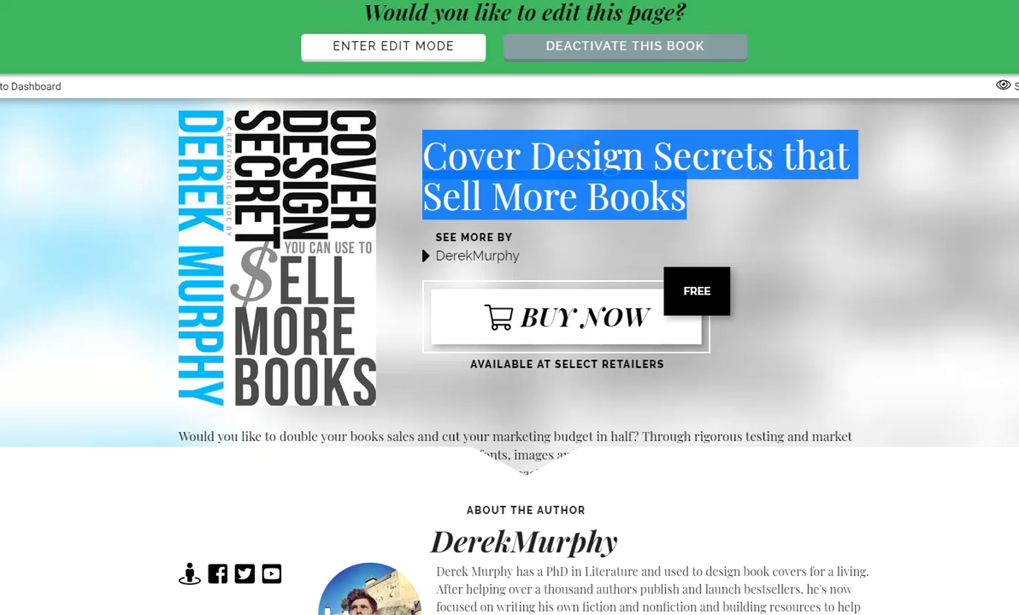
left_click(522, 168)
left_click_drag(684, 201, 400, 156)
left_click(400, 157)
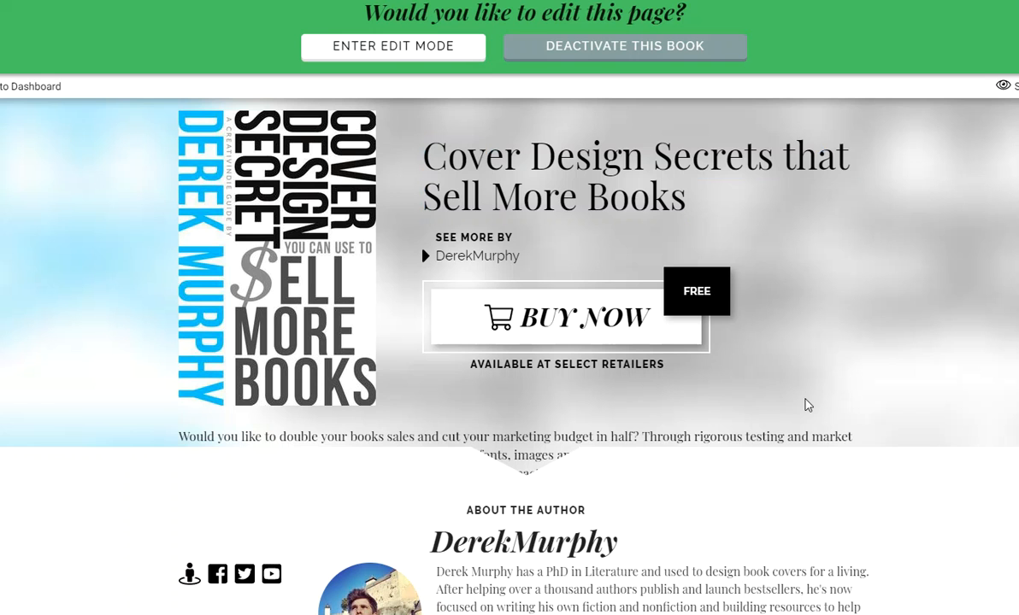
Compare the book page's title and purchase area with the description and author section below.
scroll(807, 341, "down", 3)
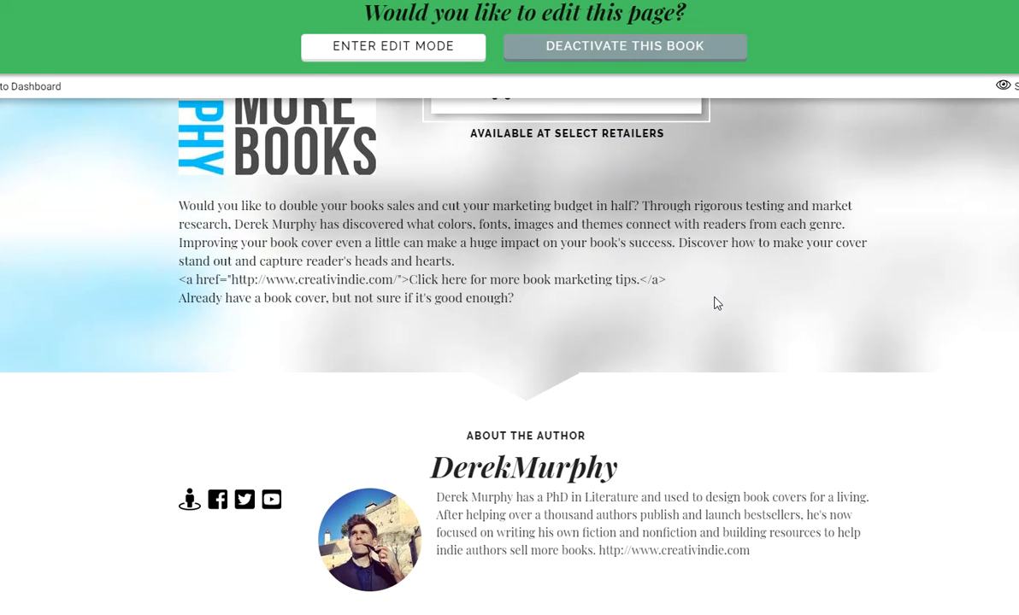
scroll(716, 302, "up", 3)
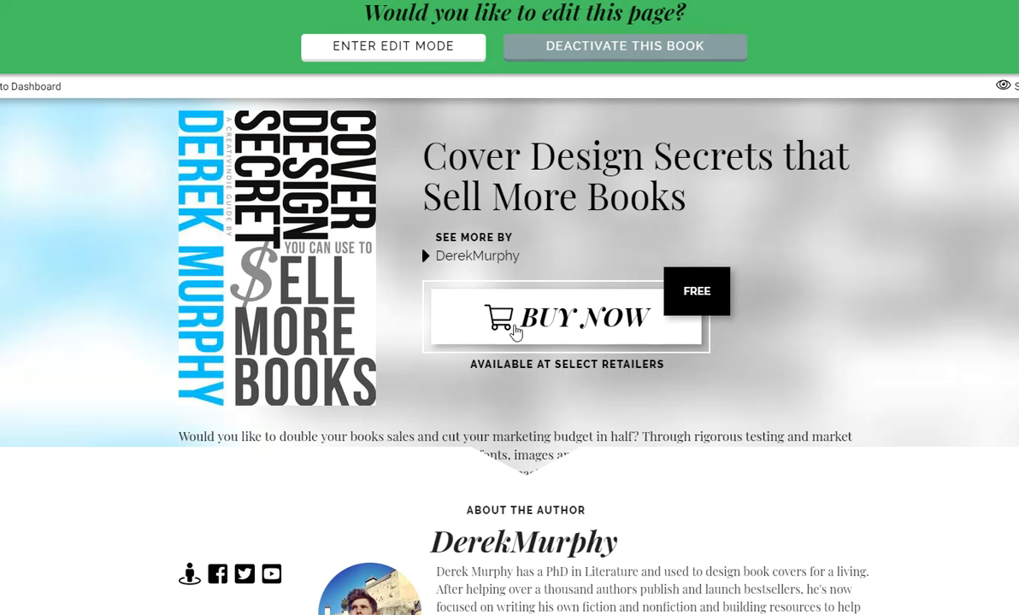
scroll(468, 265, "down", 3)
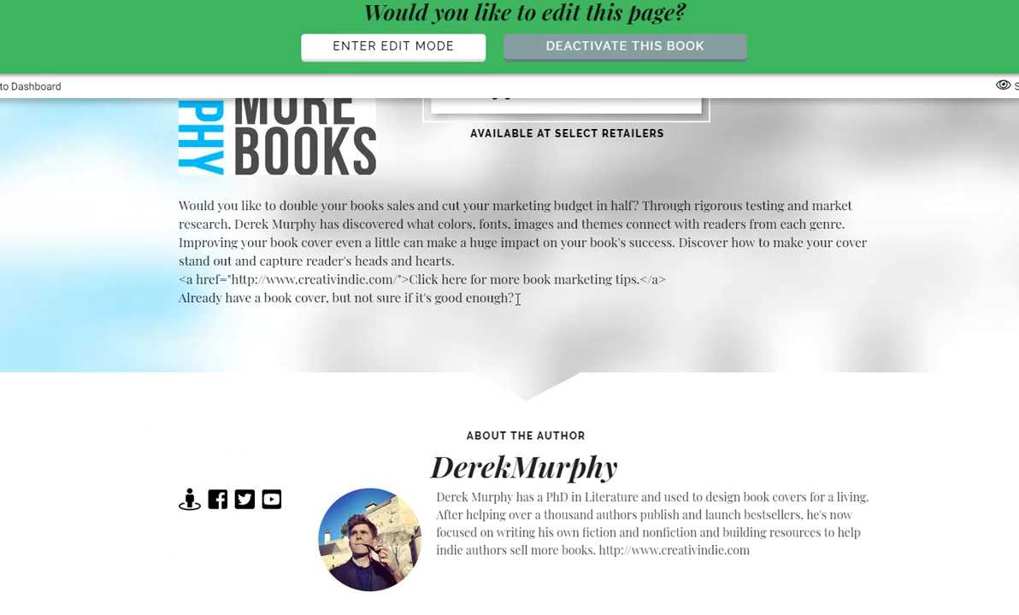
scroll(514, 304, "up", 3)
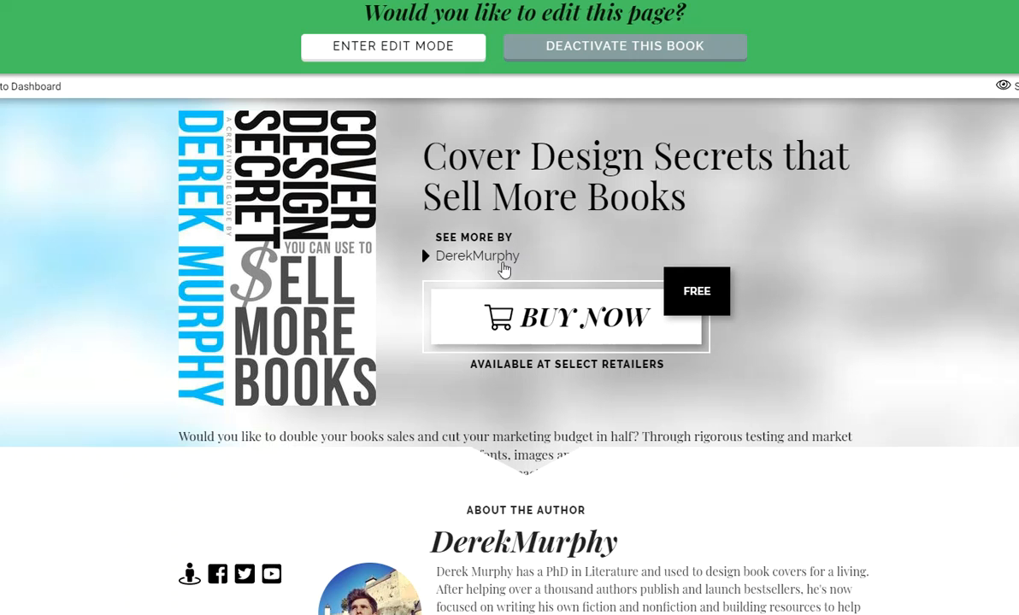
scroll(663, 403, "down", 3)
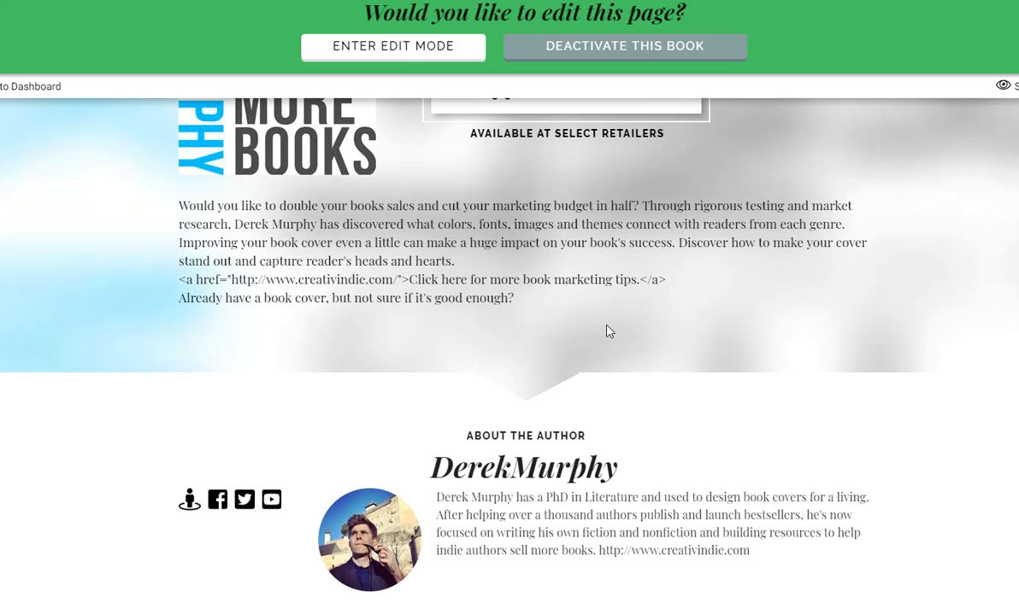
scroll(609, 331, "up", 3)
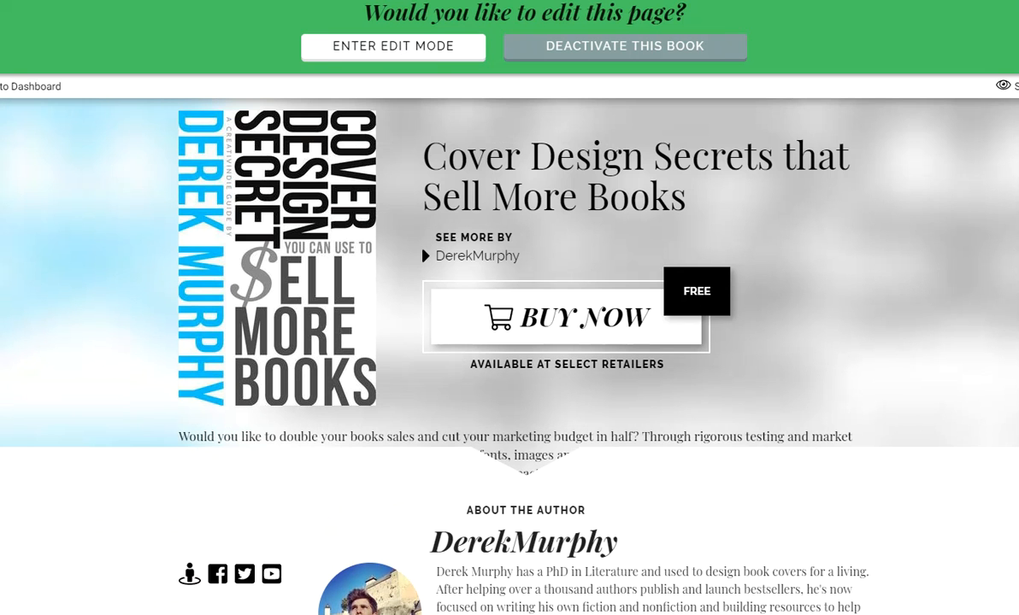
Enter edit mode for the book page and delete the HTML link line from the book description.
left_click(393, 46)
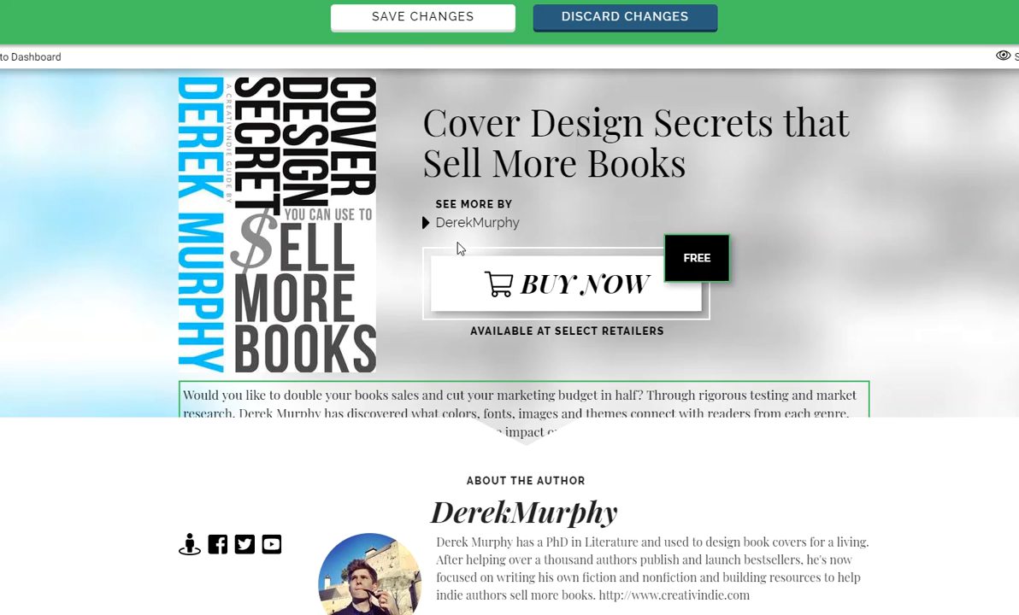
scroll(706, 131, "down", 3)
scroll(628, 371, "up", 3)
scroll(719, 300, "down", 4)
scroll(624, 297, "up", 2)
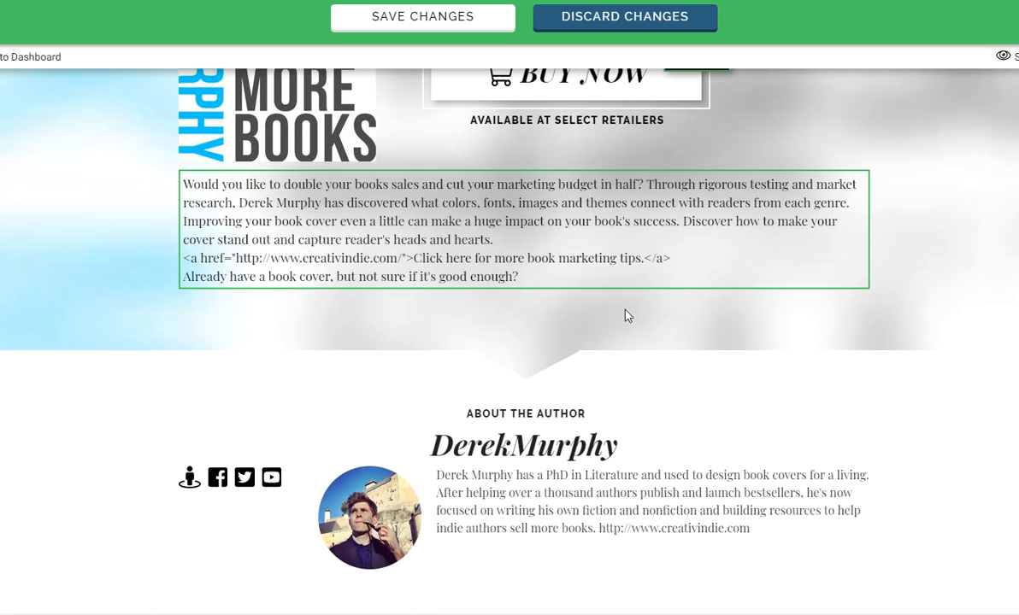
left_click(675, 258)
left_click_drag(688, 256, 193, 268)
left_click(181, 268)
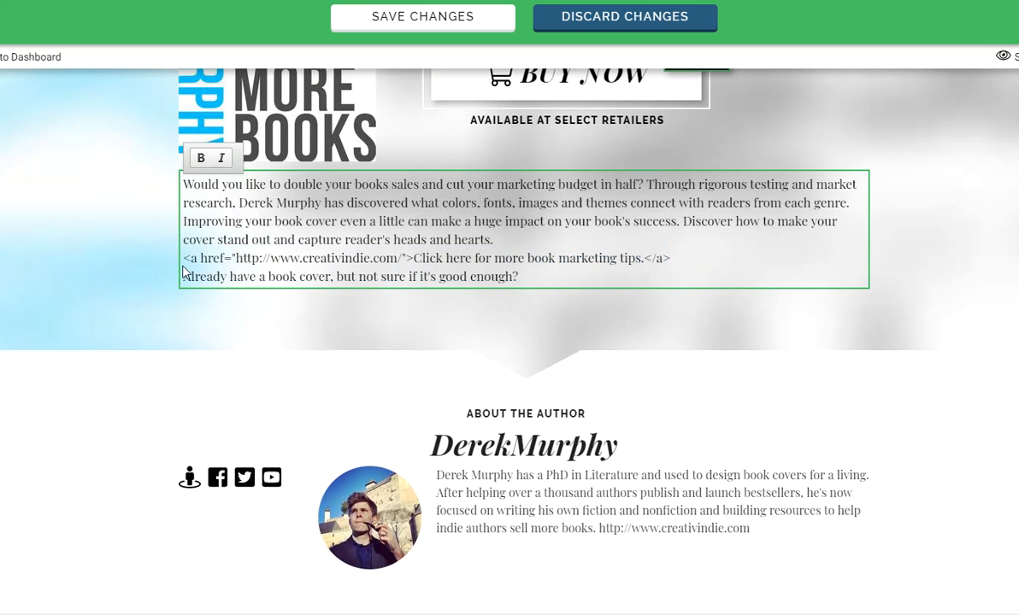
left_click(691, 253)
left_click_drag(691, 256, 202, 261)
key("BackSpace")
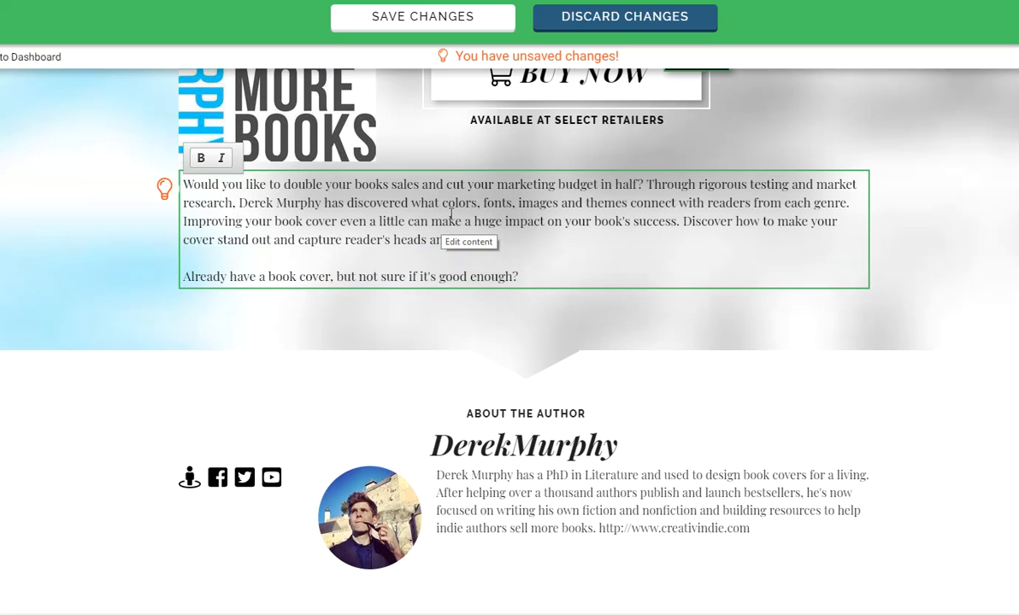
left_click(535, 236)
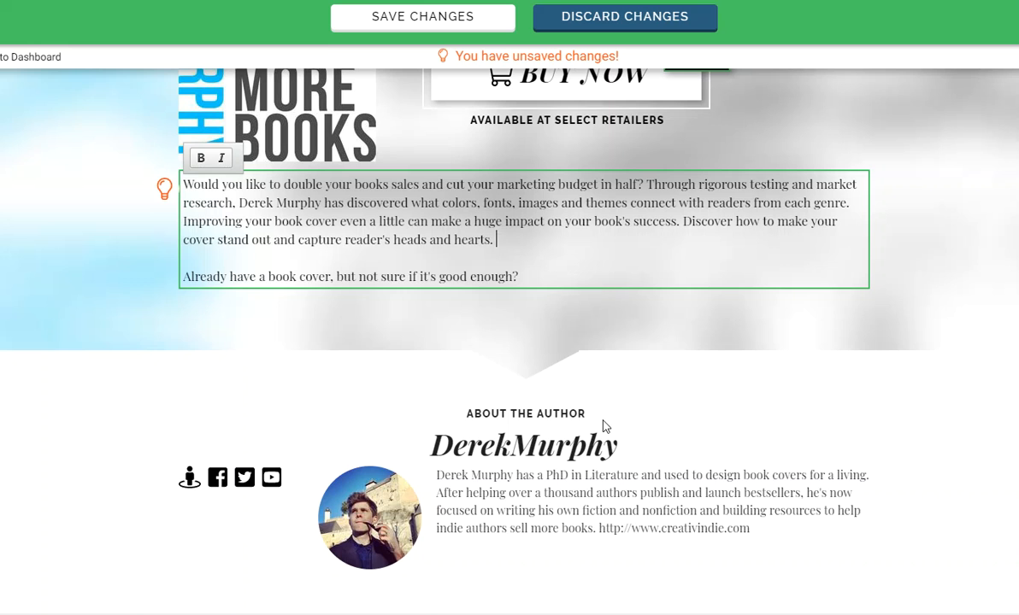
Examine the book page in edit mode, from the cover and price label down to the description and author section.
scroll(606, 425, "up", 3)
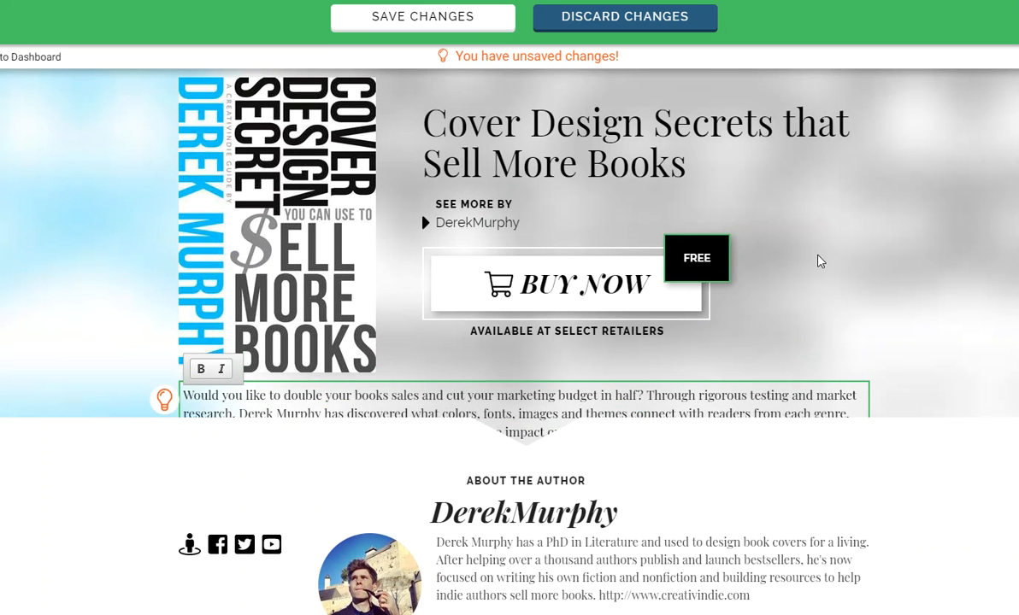
scroll(818, 262, "down", 3)
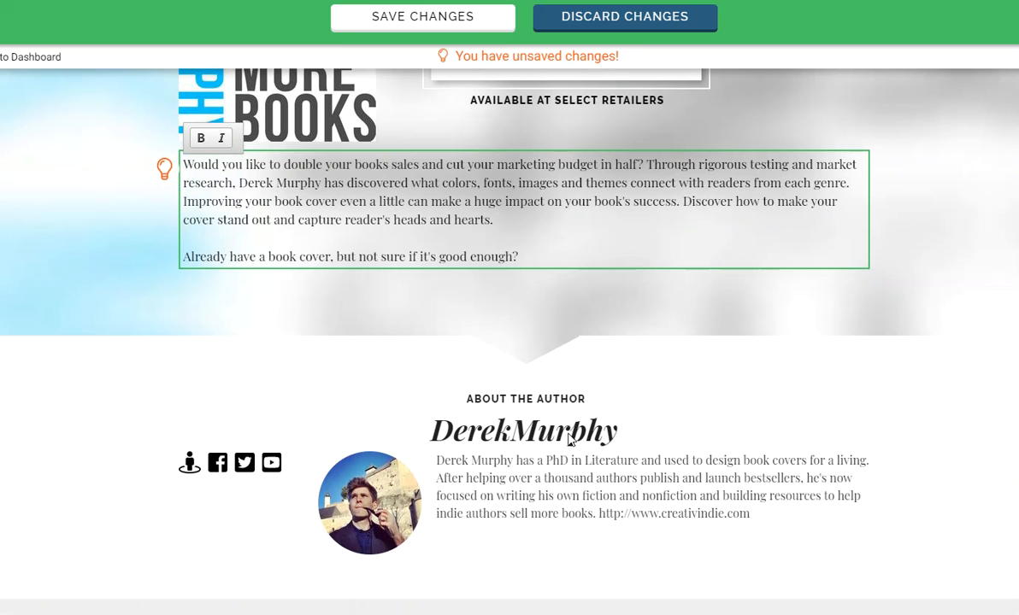
scroll(662, 401, "up", 3)
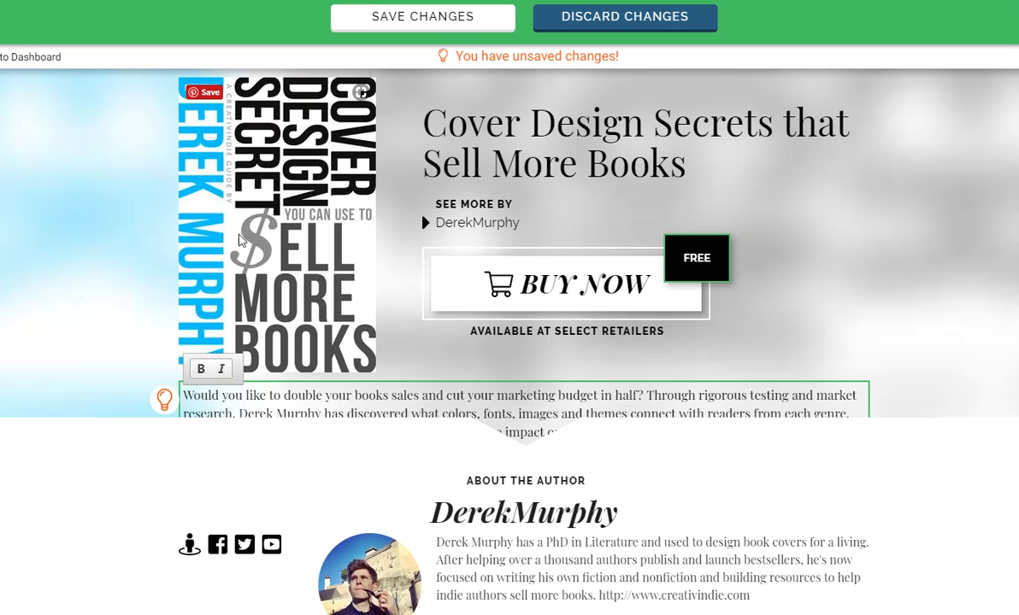
scroll(162, 282, "down", 3)
scroll(438, 225, "up", 3)
scroll(714, 316, "down", 3)
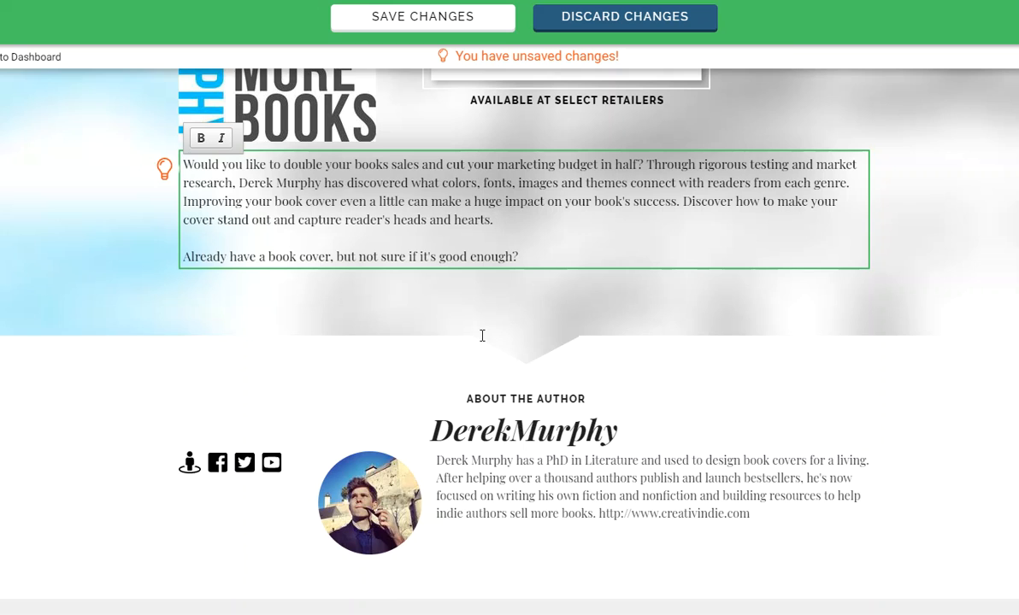
scroll(482, 337, "up", 3)
Open the author's page from the book page and view it without the editing banner.
left_click(475, 228)
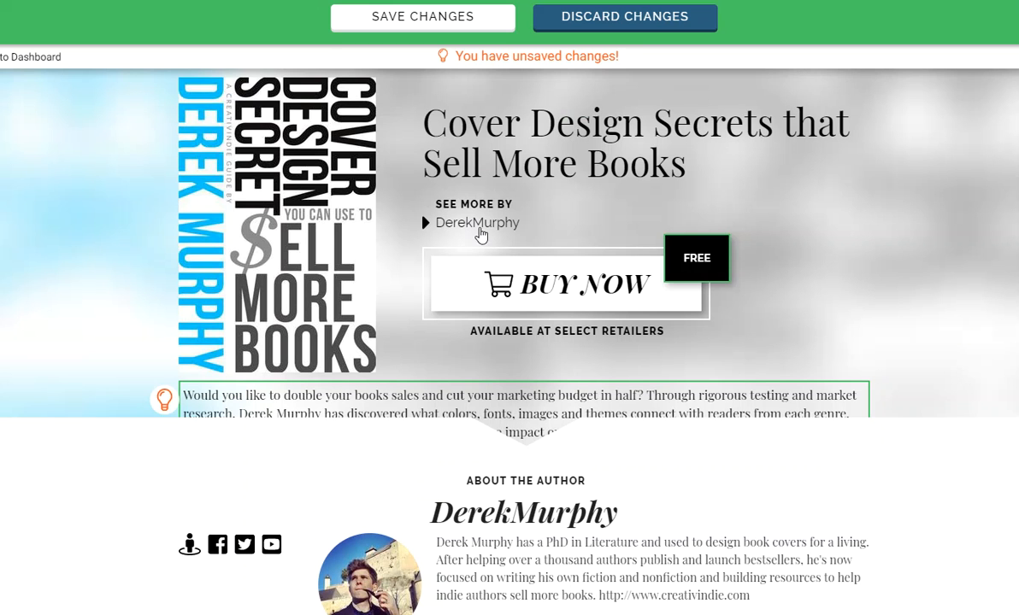
left_click(455, 225)
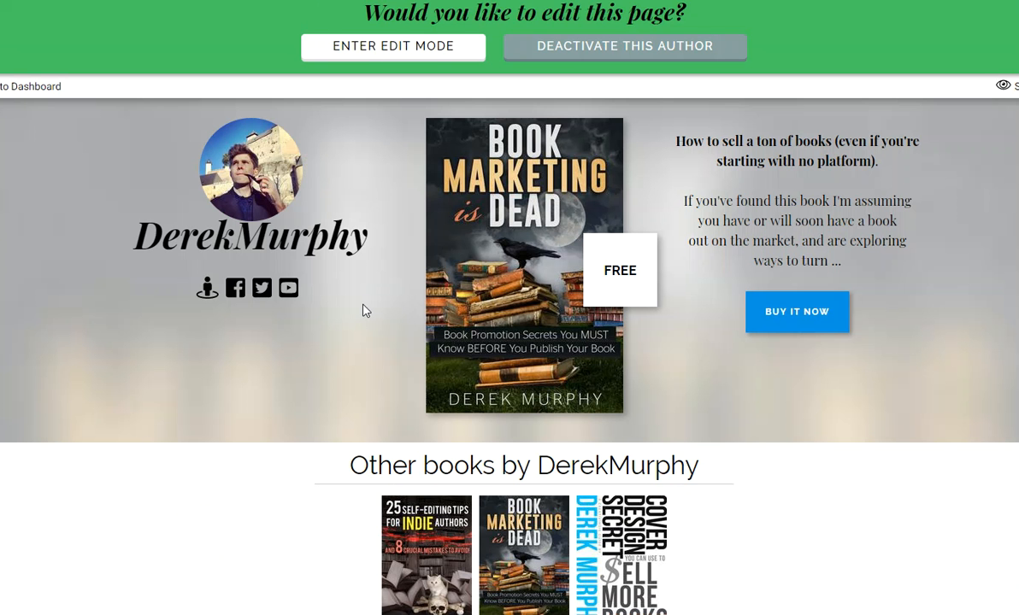
scroll(358, 286, "down", 2)
scroll(357, 287, "up", 2)
right_click(367, 314)
left_click(399, 358)
scroll(347, 38, "down", 1)
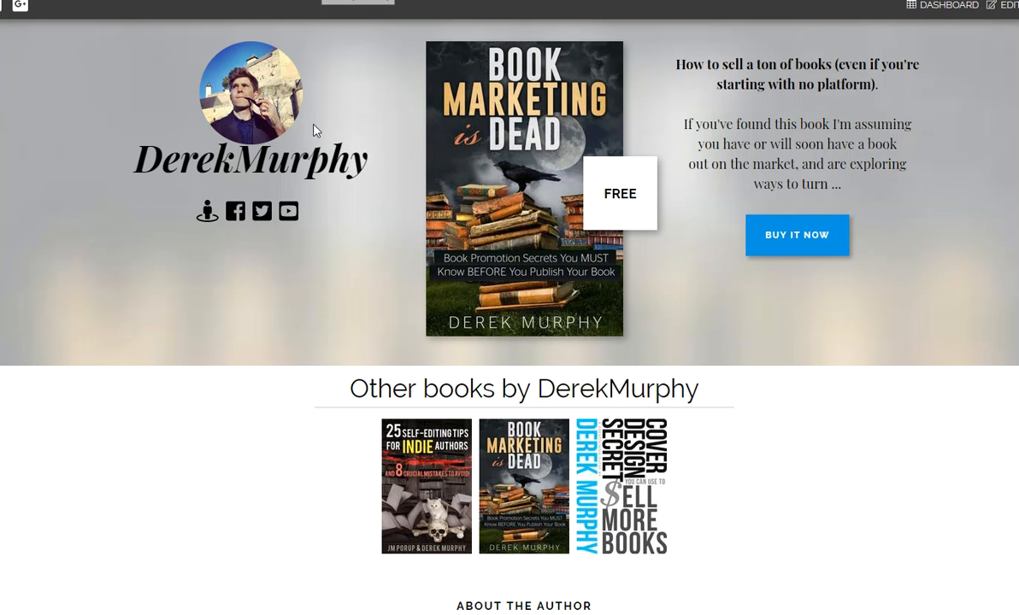
mouse_move(285, 89)
scroll(213, 260, "down", 2)
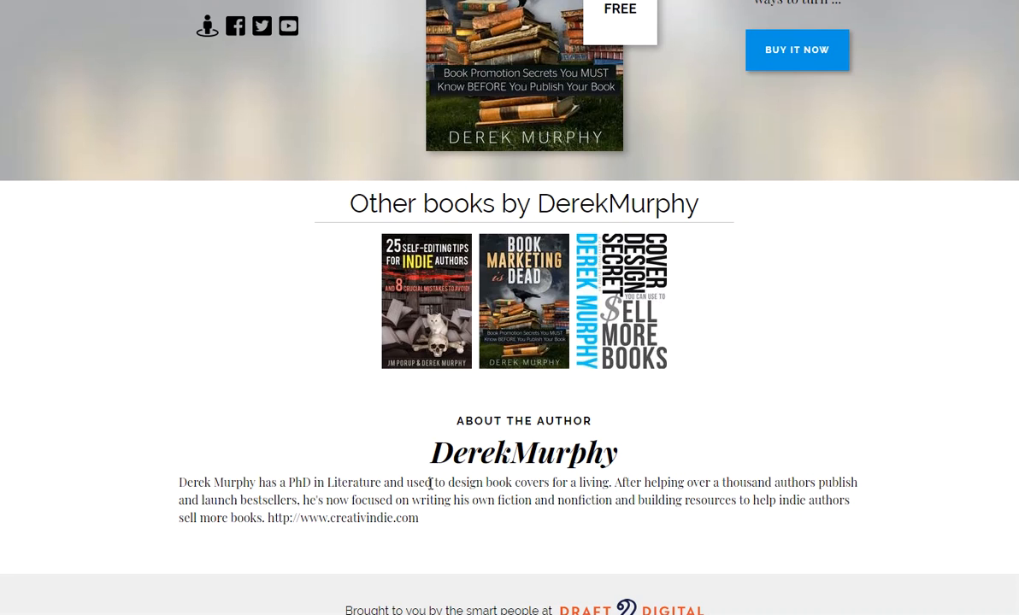
left_click_drag(420, 518, 267, 518)
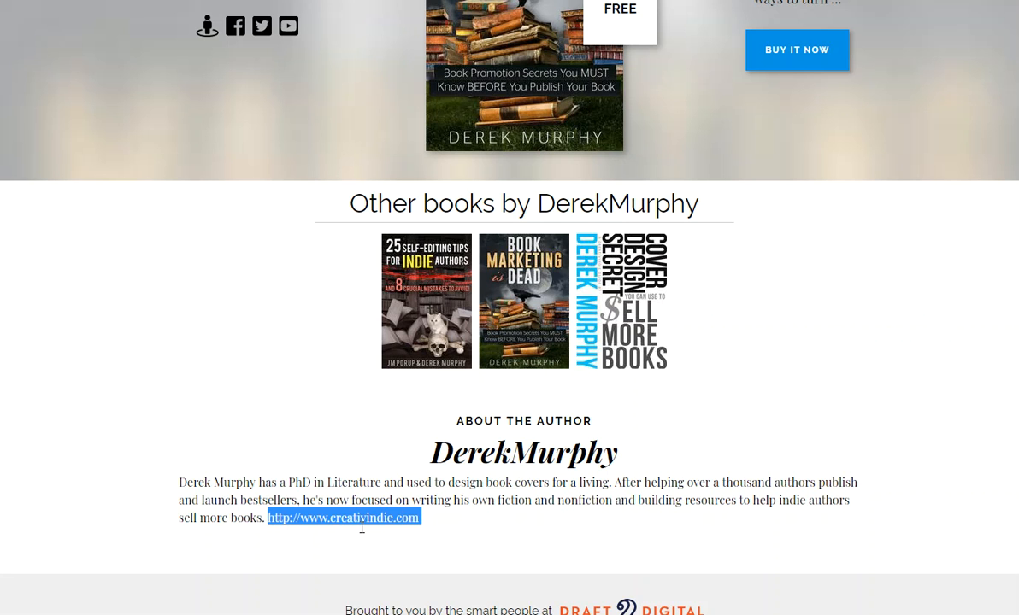
left_click(353, 434)
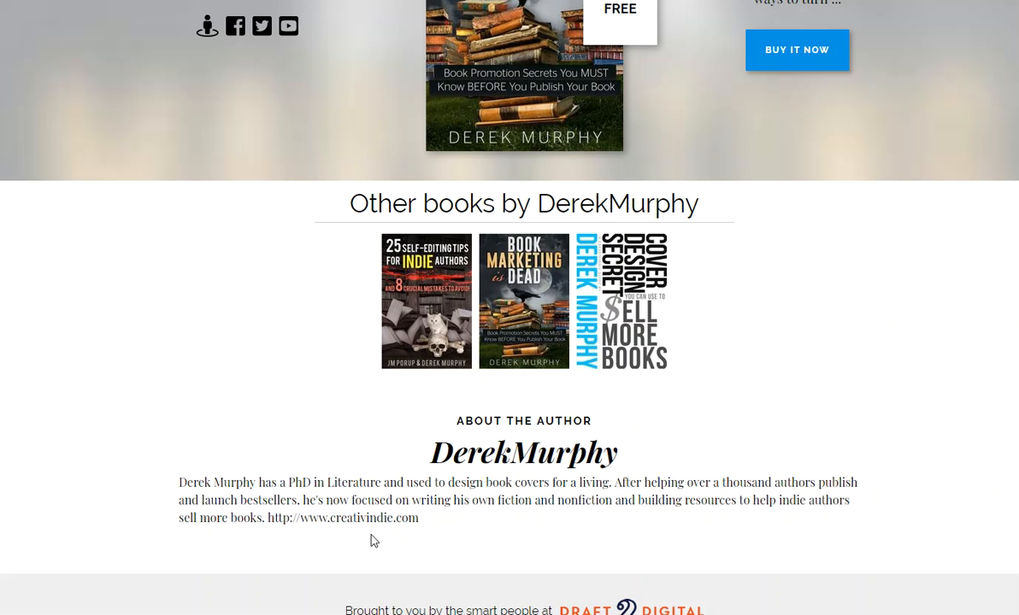
scroll(385, 479, "up", 2)
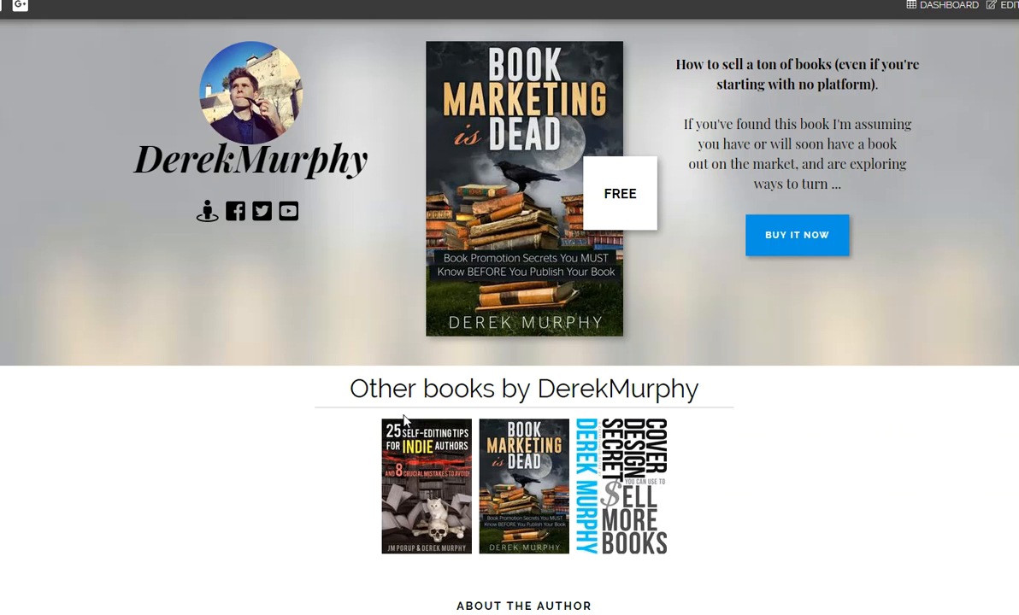
Look over the author page's layout, from the featured book and blurb to the other books and author bio.
scroll(381, 398, "down", 2)
scroll(418, 431, "down", 1)
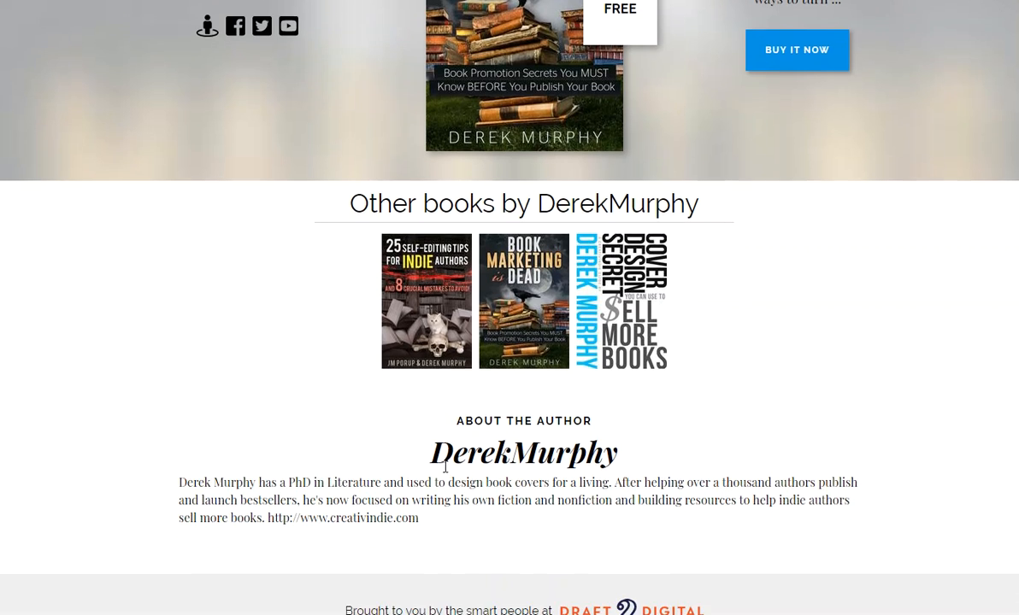
scroll(423, 411, "up", 2)
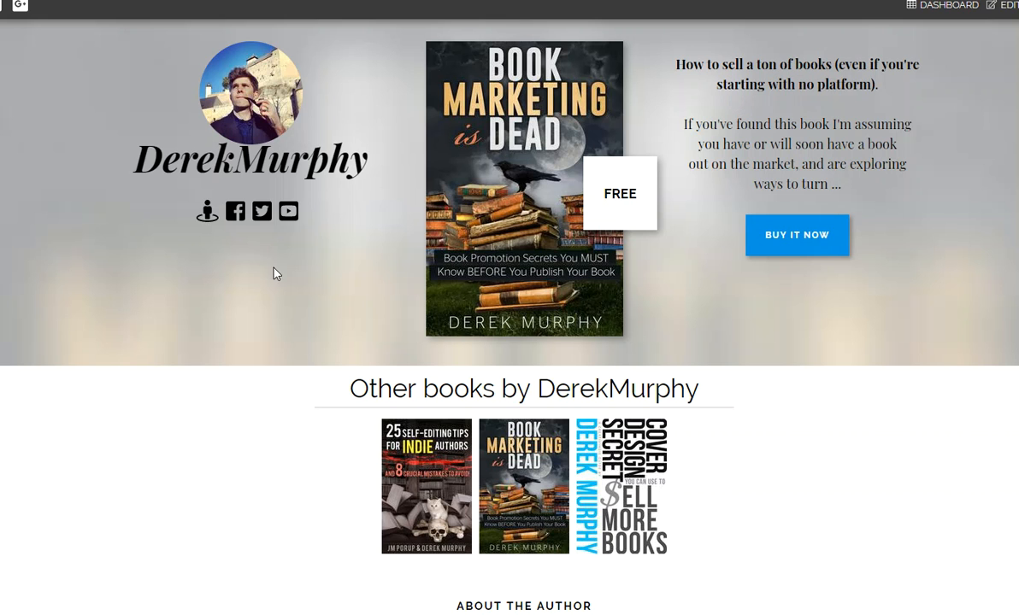
scroll(499, 265, "down", 2)
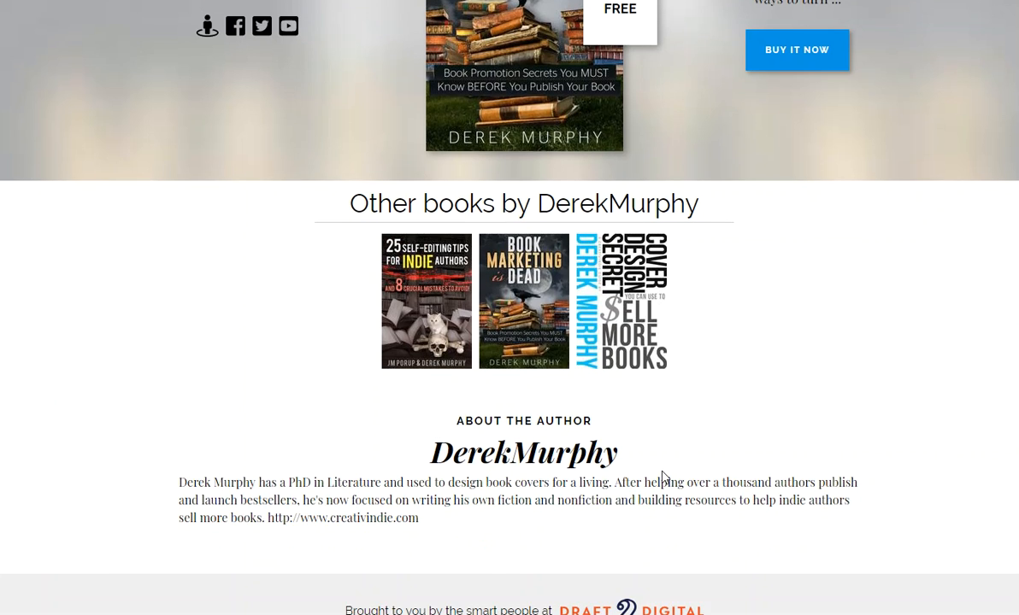
scroll(547, 419, "up", 2)
scroll(322, 434, "down", 2)
scroll(645, 461, "up", 2)
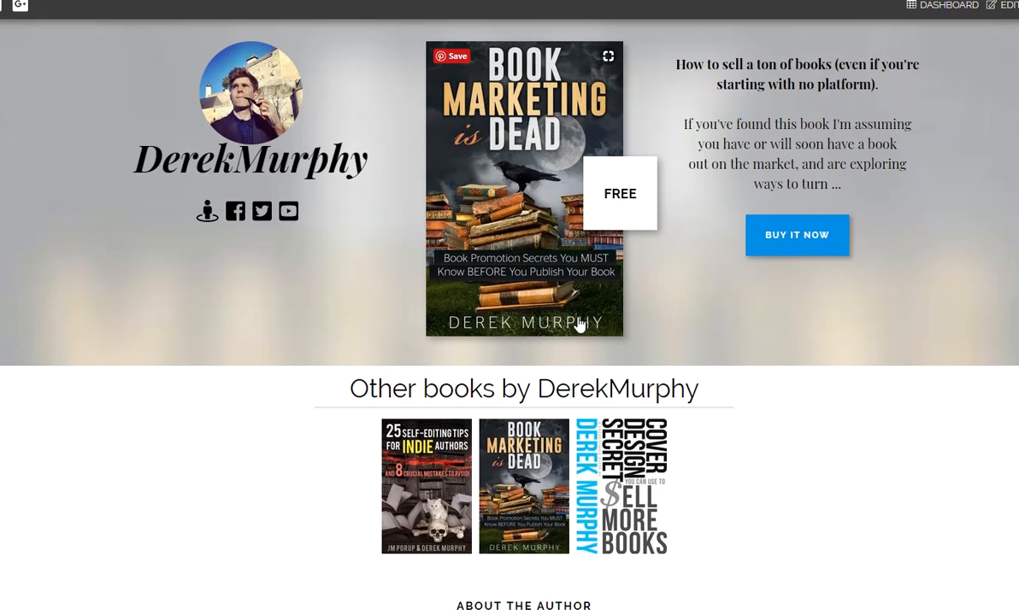
Review the author page again, comparing the header's social links, price label and buy button with the other-books row and About the Author section.
scroll(540, 304, "down", 2)
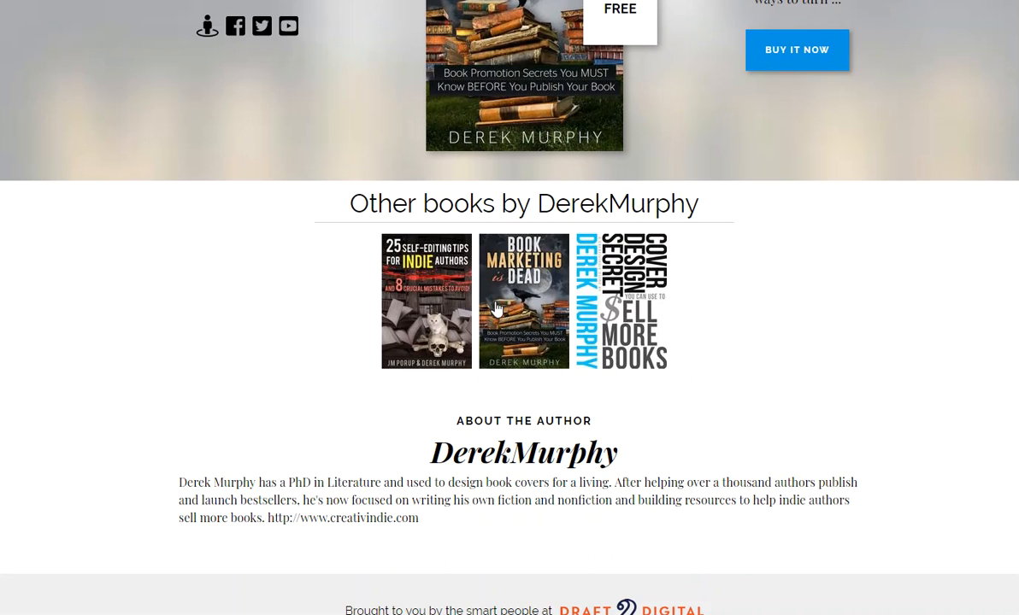
scroll(474, 480, "up", 2)
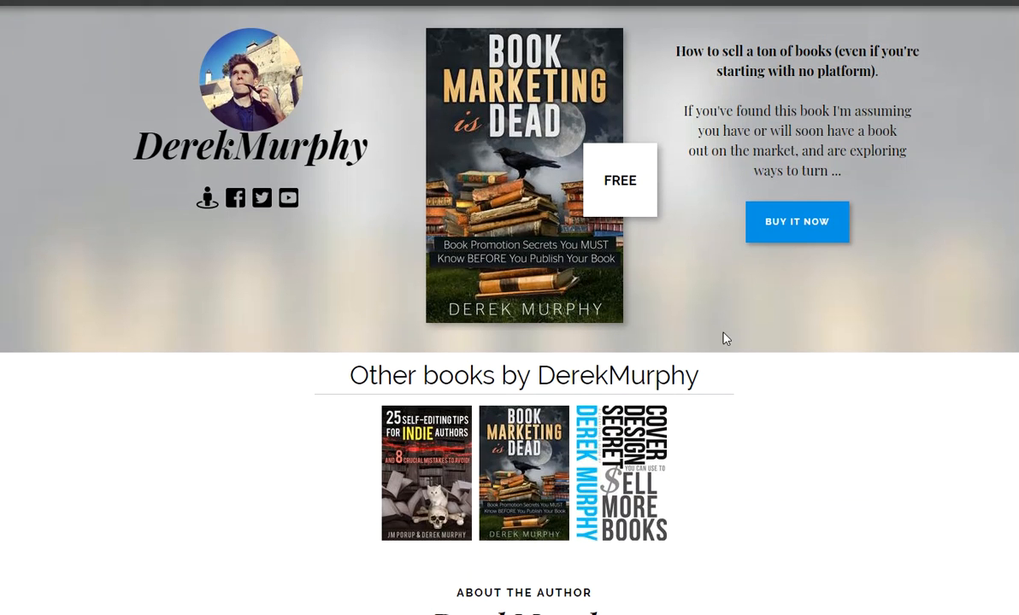
scroll(707, 401, "down", 2)
scroll(718, 417, "up", 2)
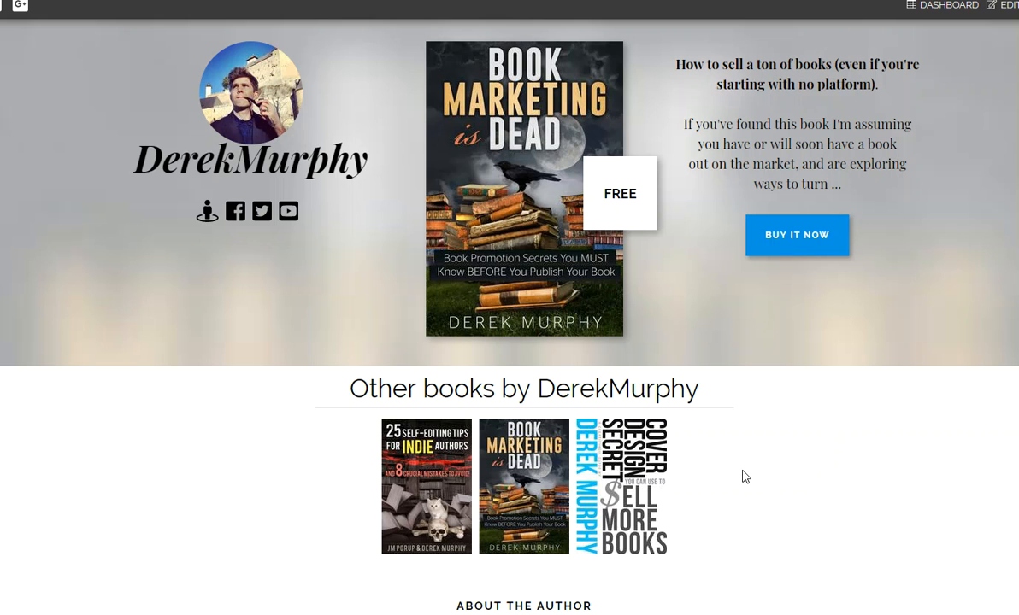
scroll(739, 477, "down", 3)
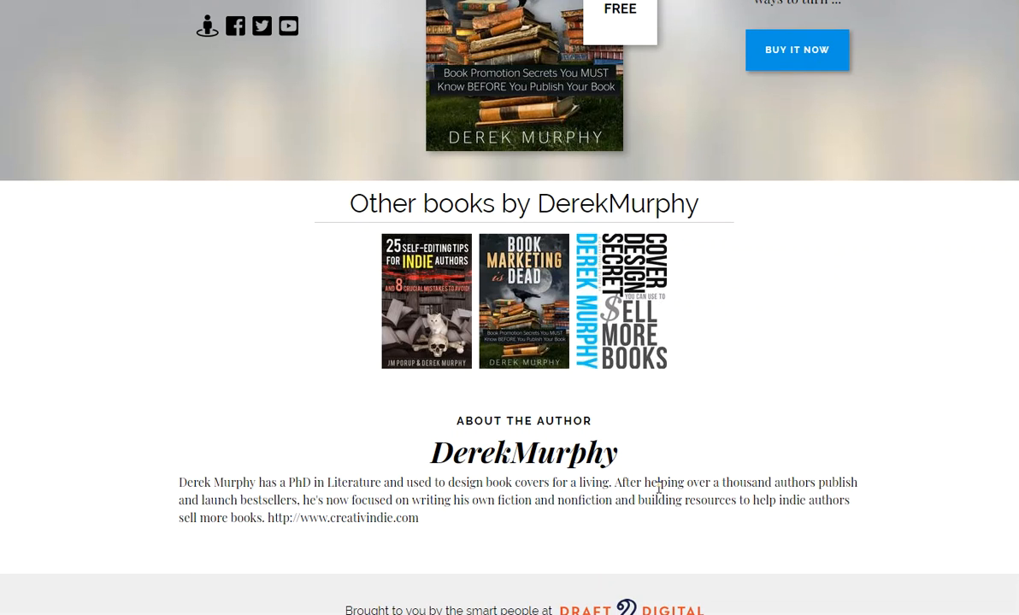
scroll(658, 486, "up", 3)
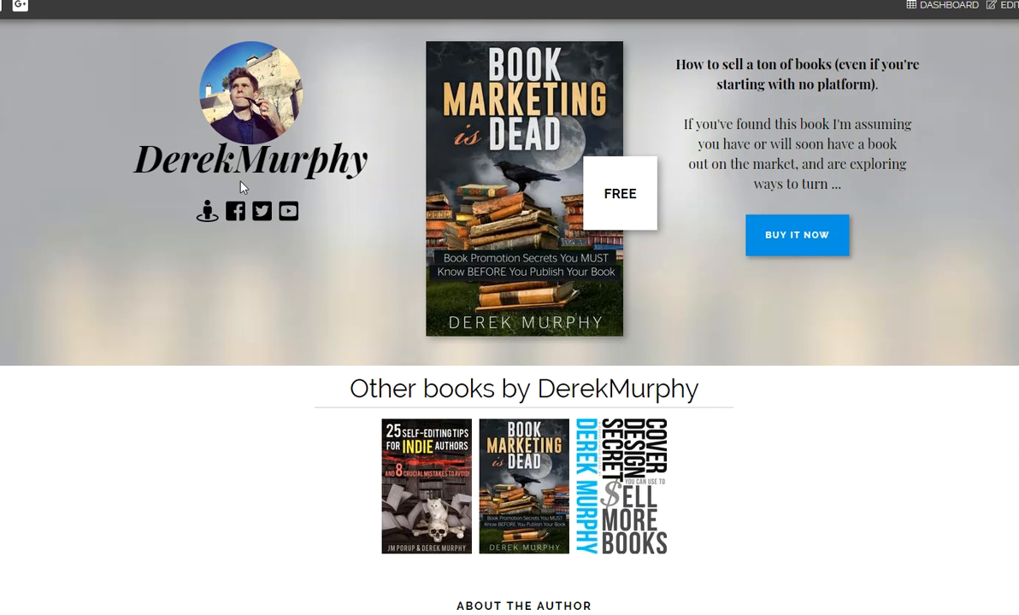
scroll(832, 495, "down", 2)
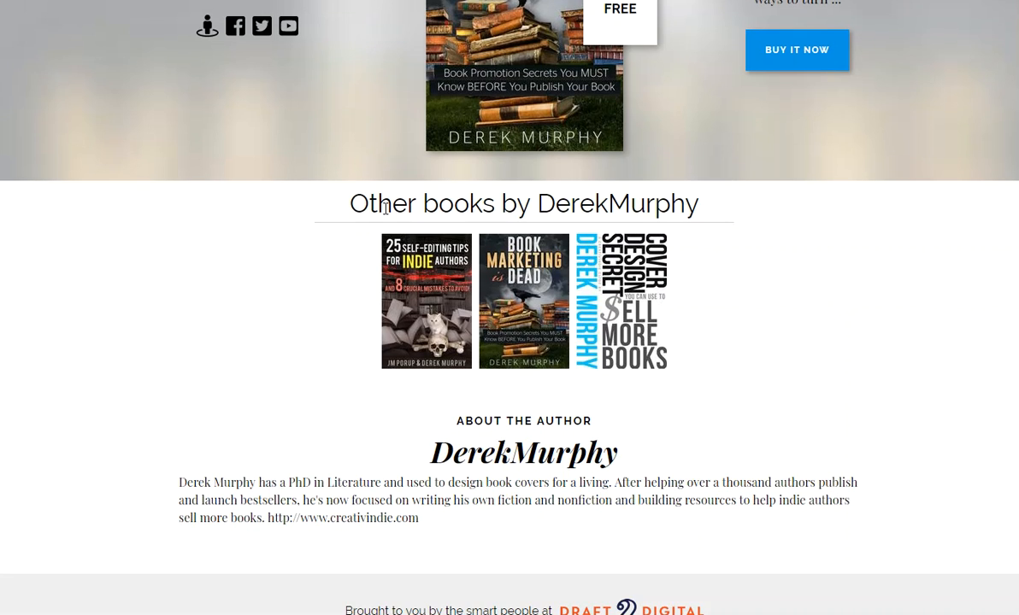
scroll(753, 354, "up", 2)
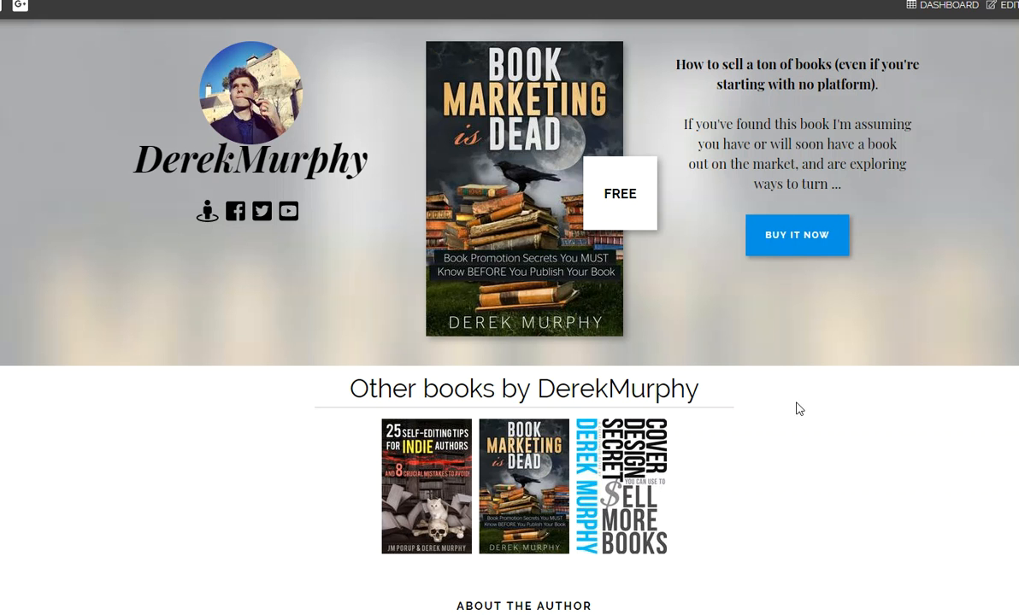
scroll(796, 427, "down", 2)
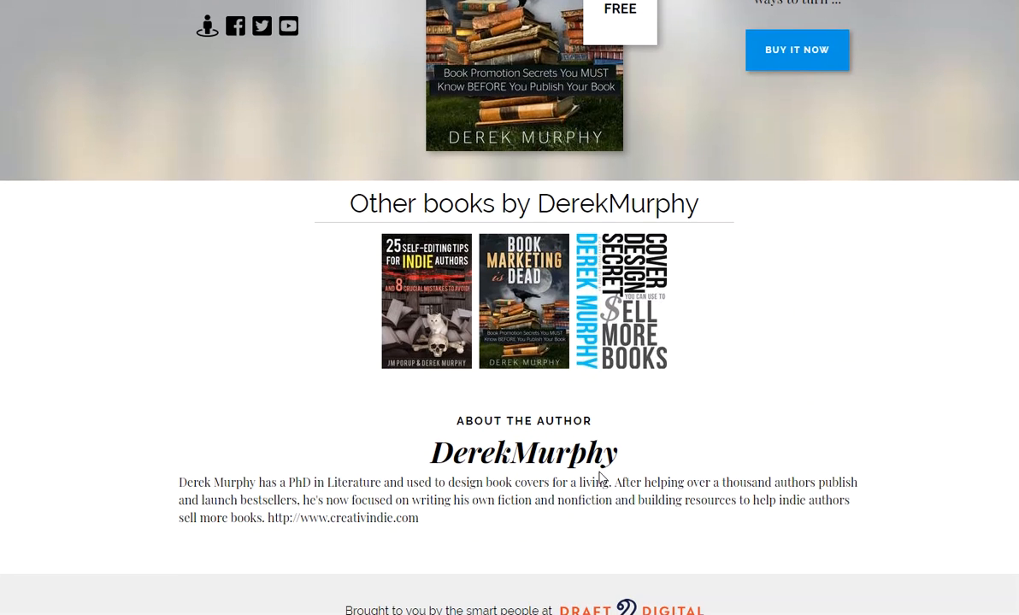
scroll(841, 391, "up", 2)
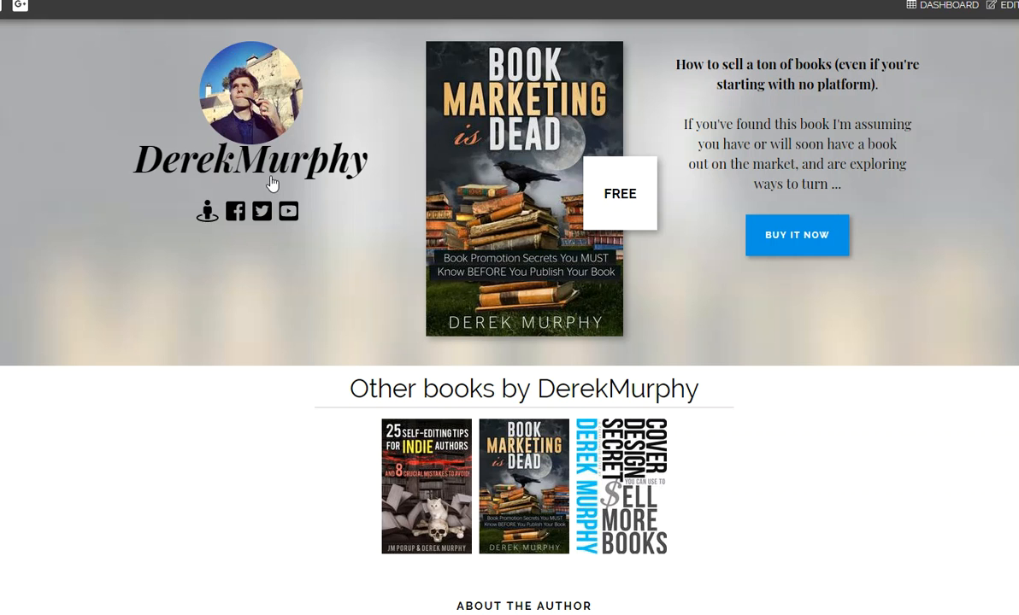
scroll(748, 404, "down", 2)
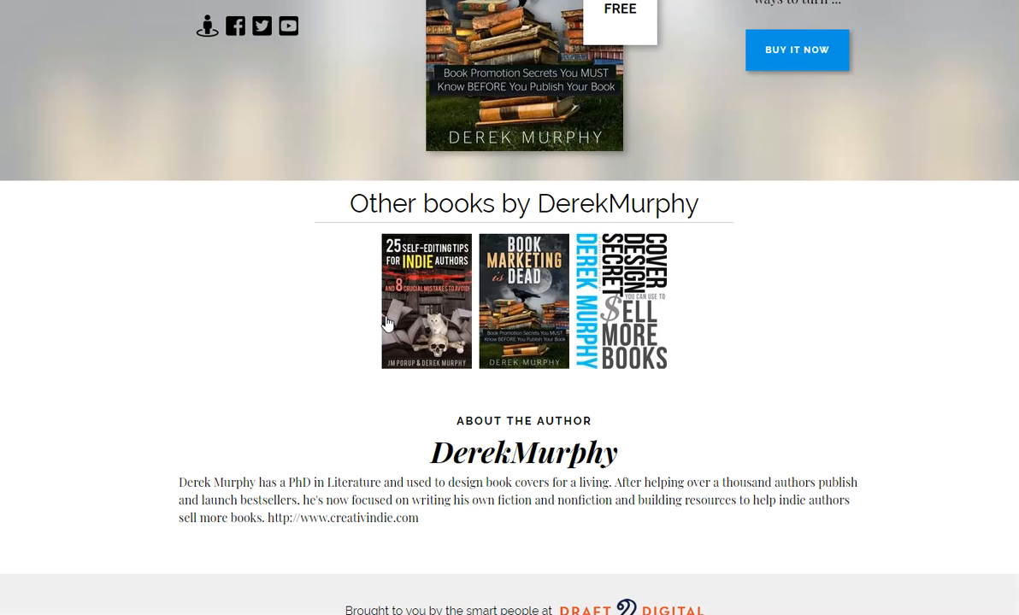
scroll(757, 376, "up", 2)
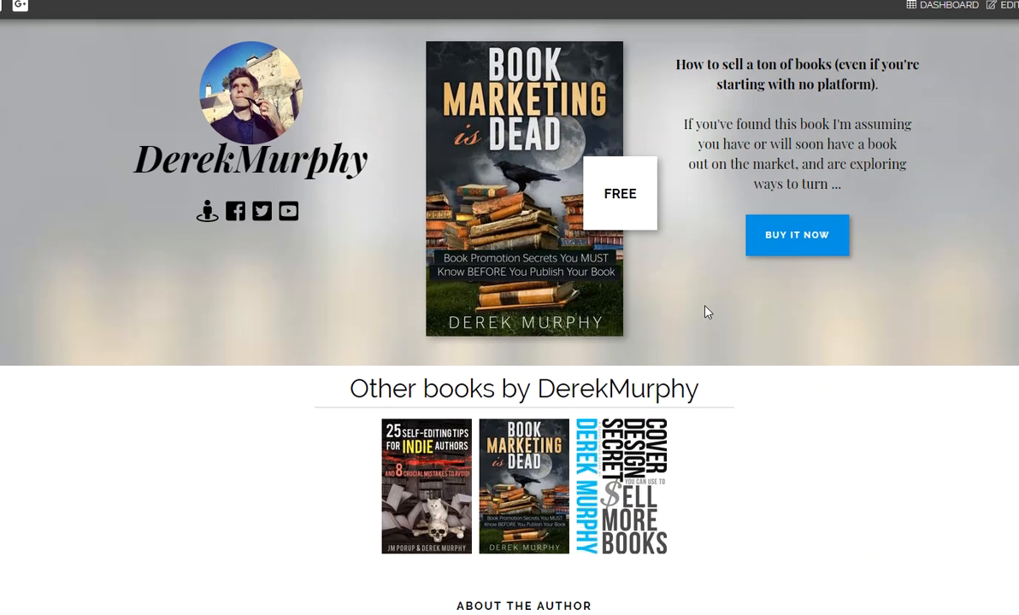
scroll(775, 377, "down", 2)
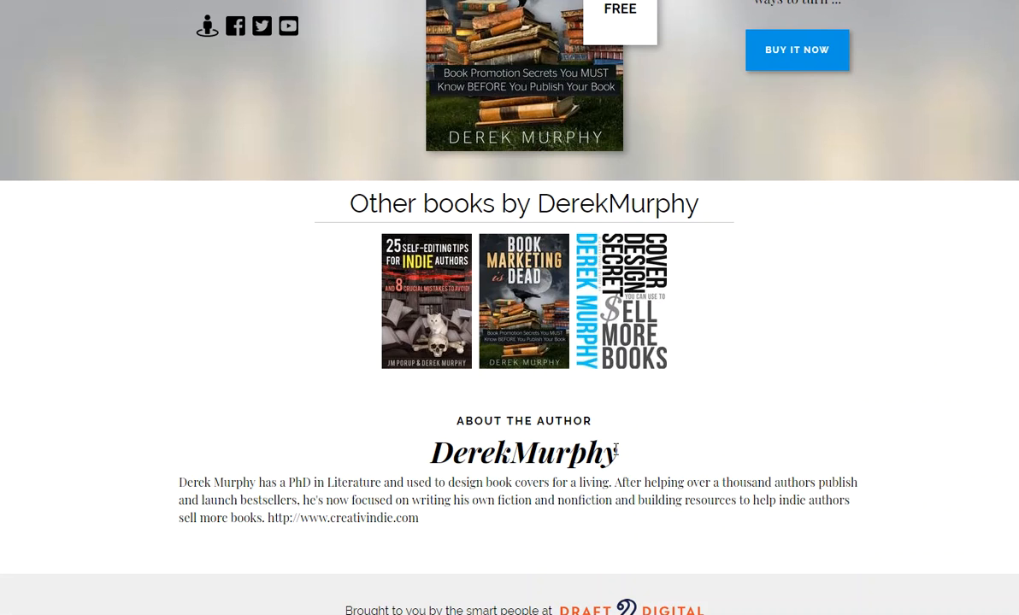
scroll(601, 322, "up", 2)
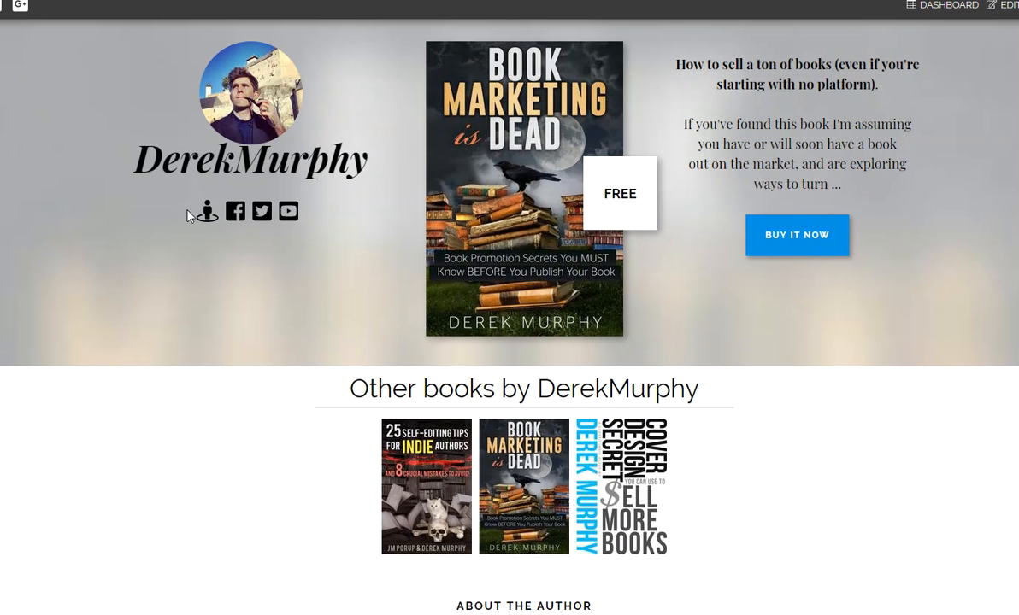